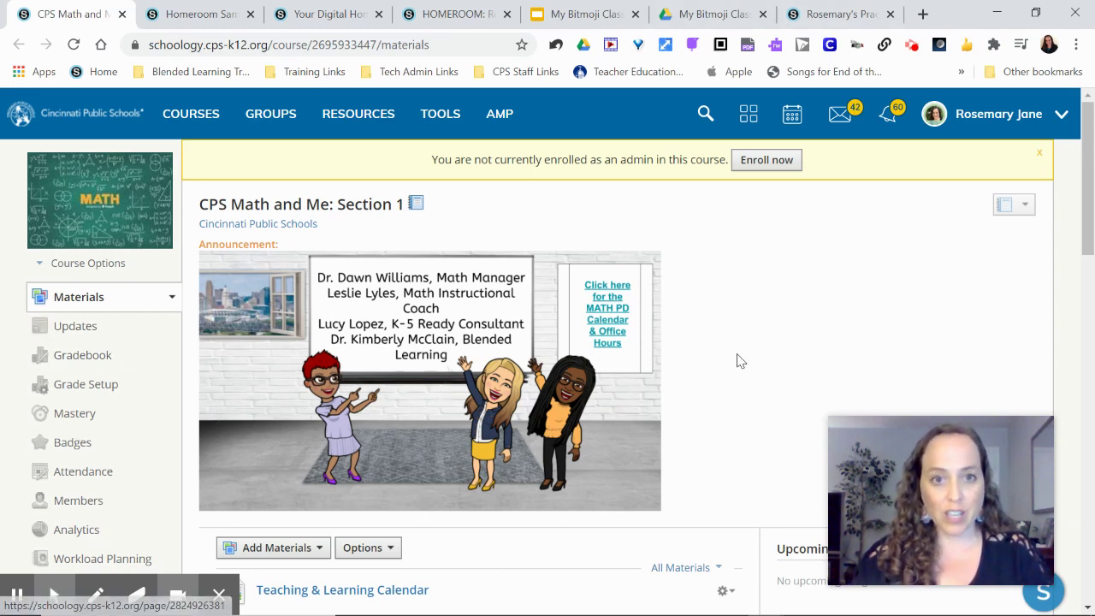
- Browse the Homeroom Sample, Your Digital Homebase and HOMEROOM pages, then return to the My Bitmoji Classroom deck
left_click(226, 17)
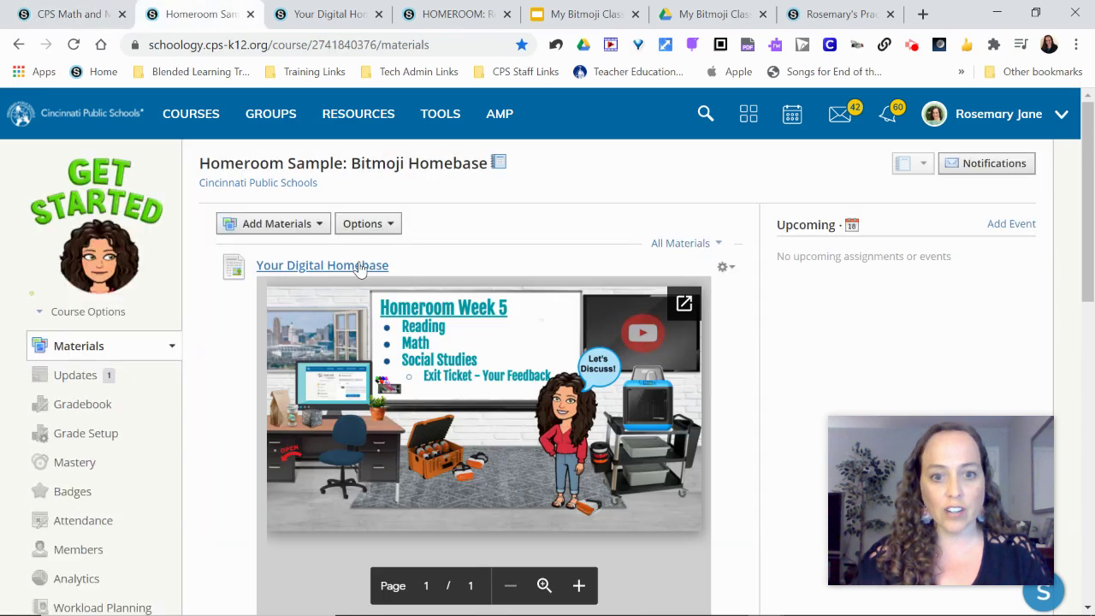
left_click(300, 17)
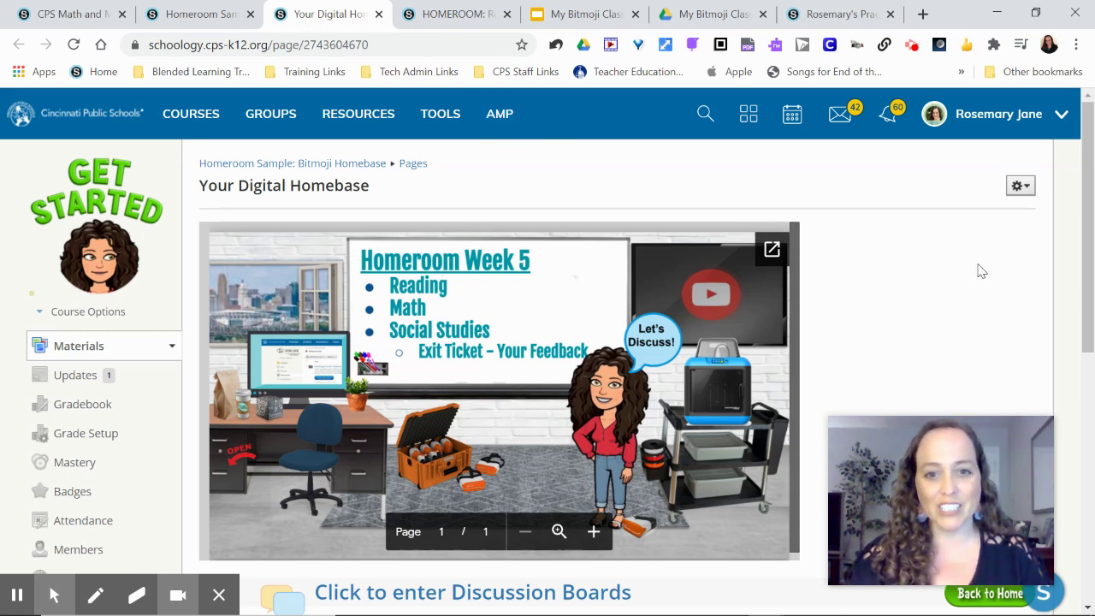
left_click(465, 17)
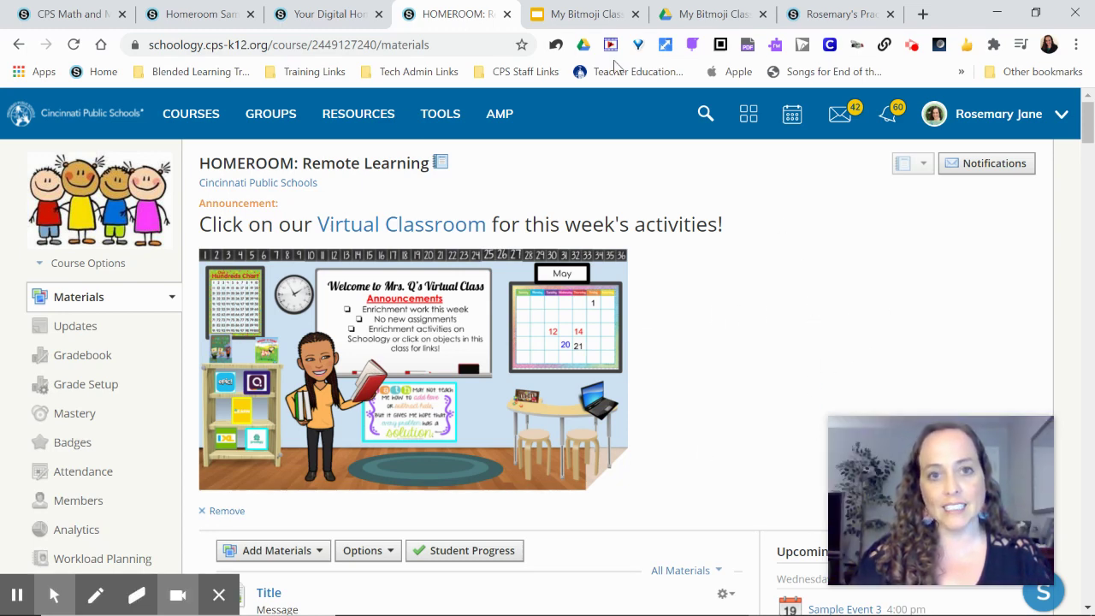
left_click(599, 16)
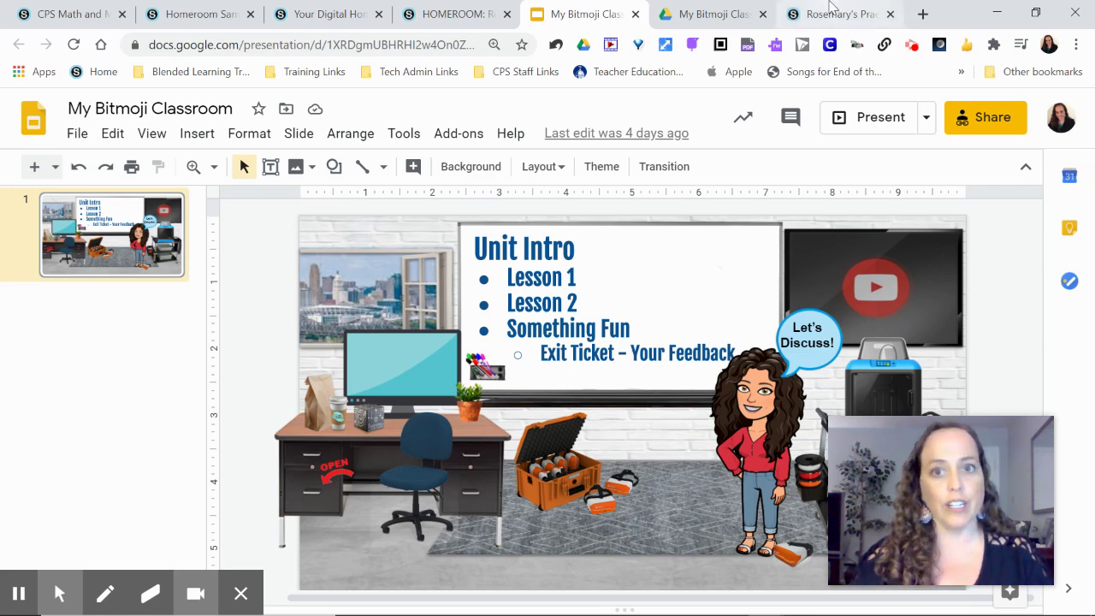
- Reopen the My Bitmoji Classroom deck from its Drive folder via the parent training folder
left_click(723, 17)
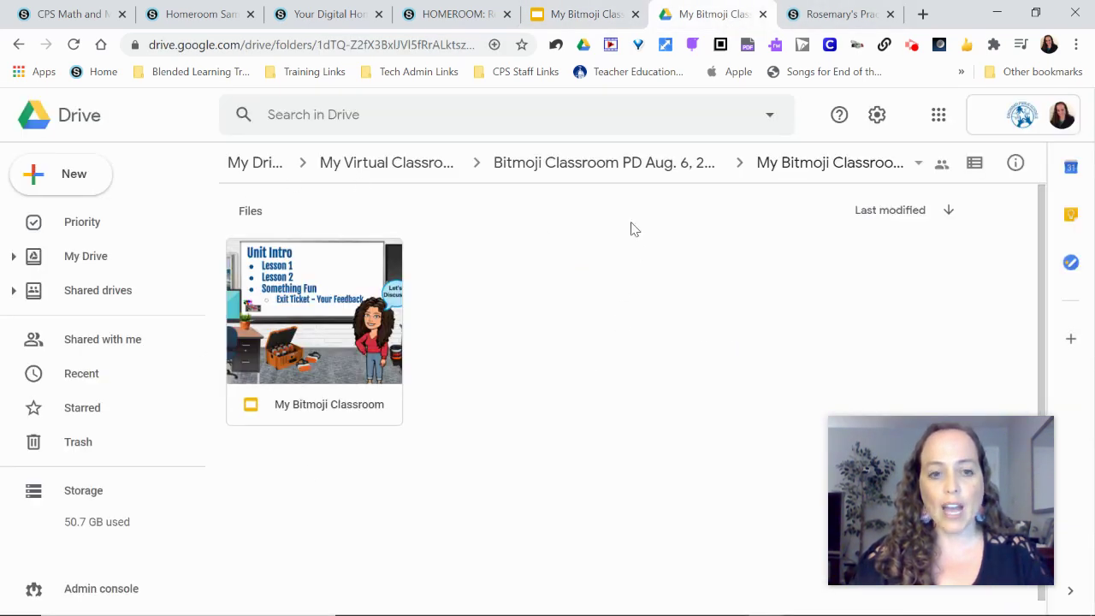
left_click(586, 163)
left_click(570, 366)
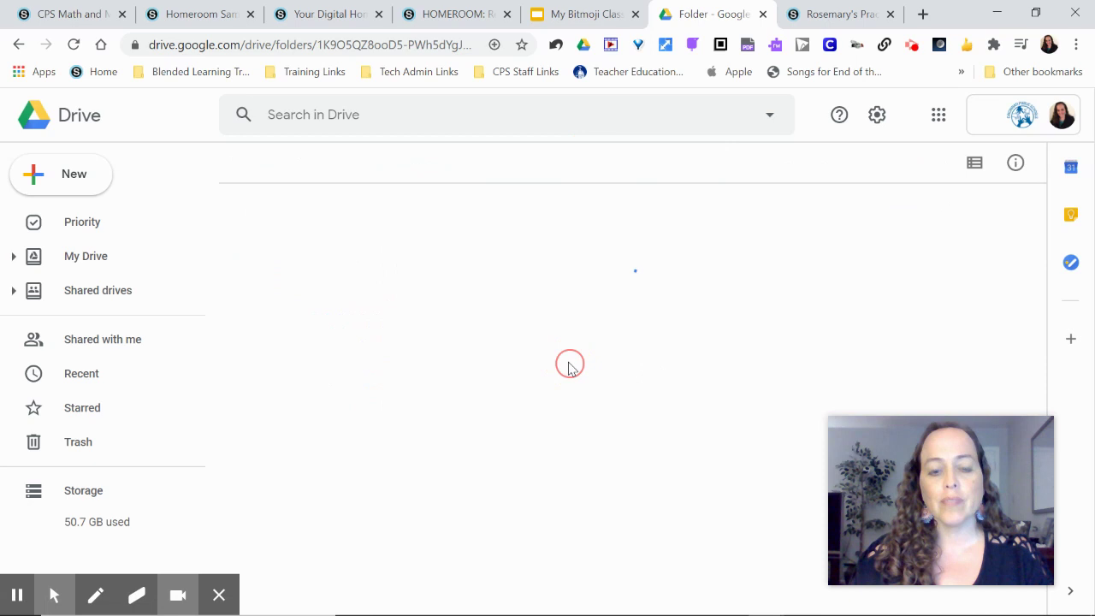
double_click(340, 263)
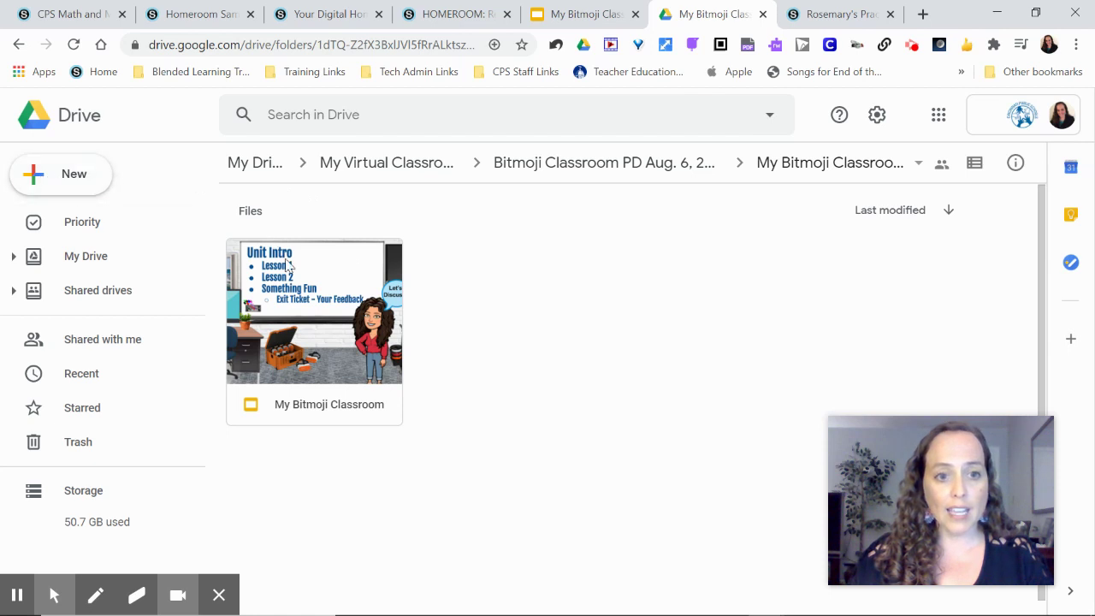
left_click(557, 14)
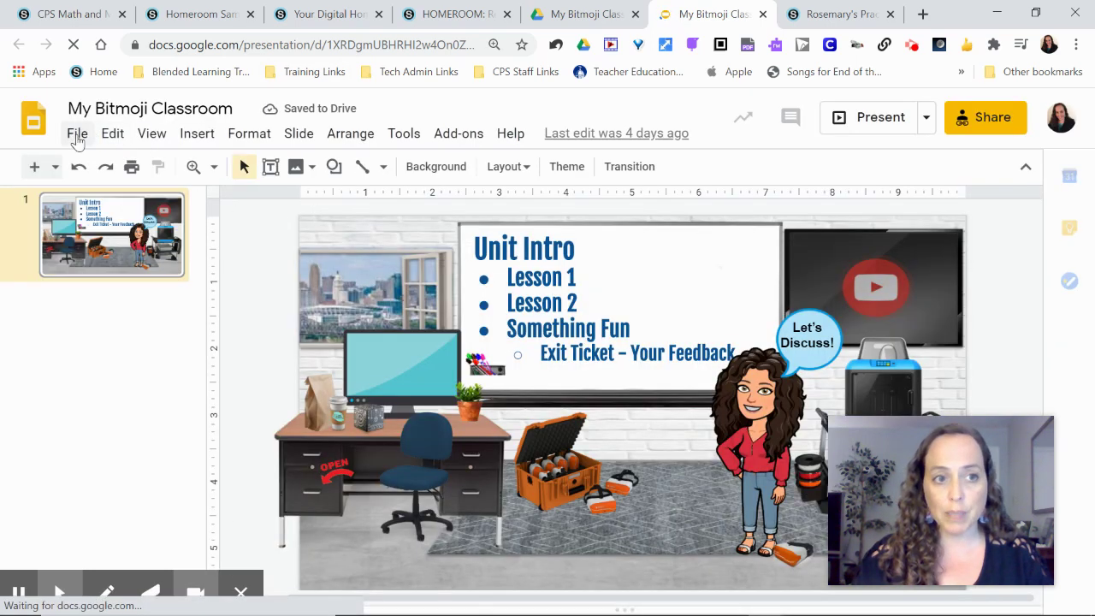
- Download the My Bitmoji Classroom deck as a PDF document
left_click(77, 135)
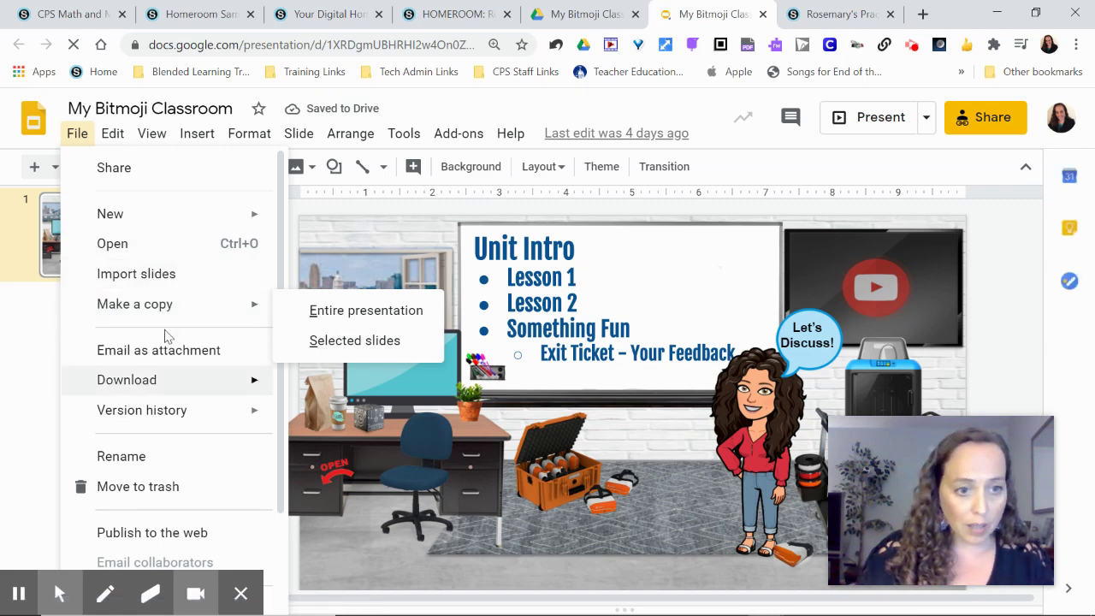
mouse_move(150, 387)
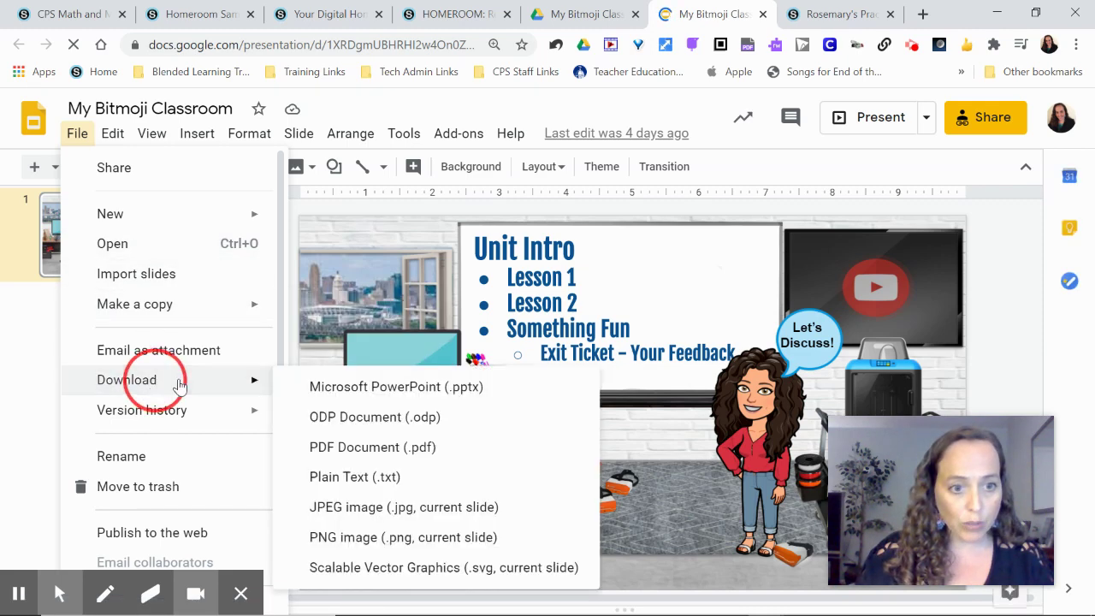
left_click(359, 458)
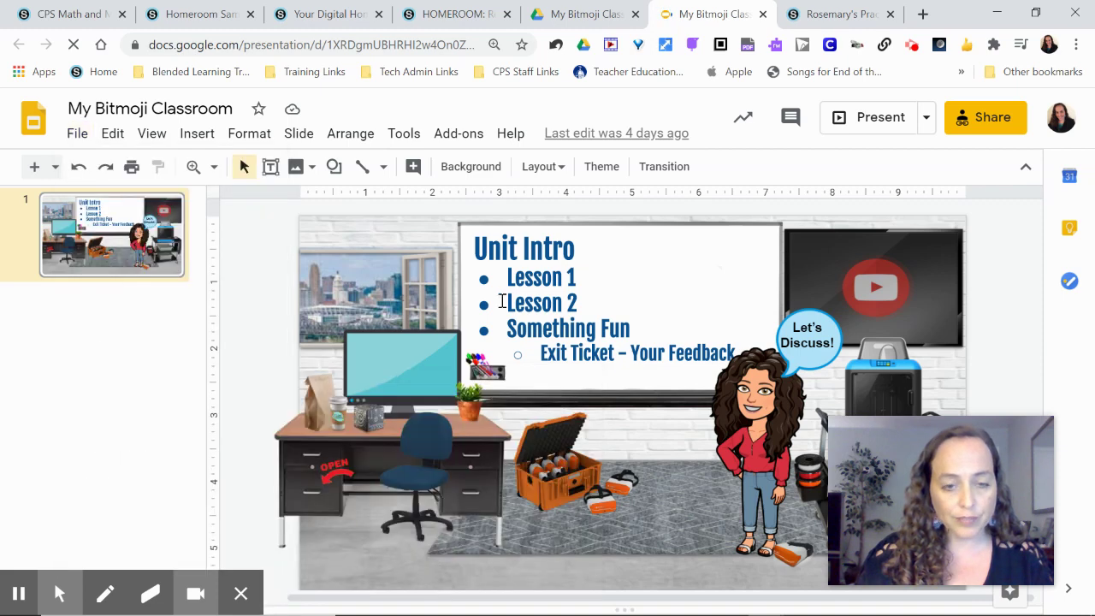
- Download the current slide as a PNG image
left_click(77, 135)
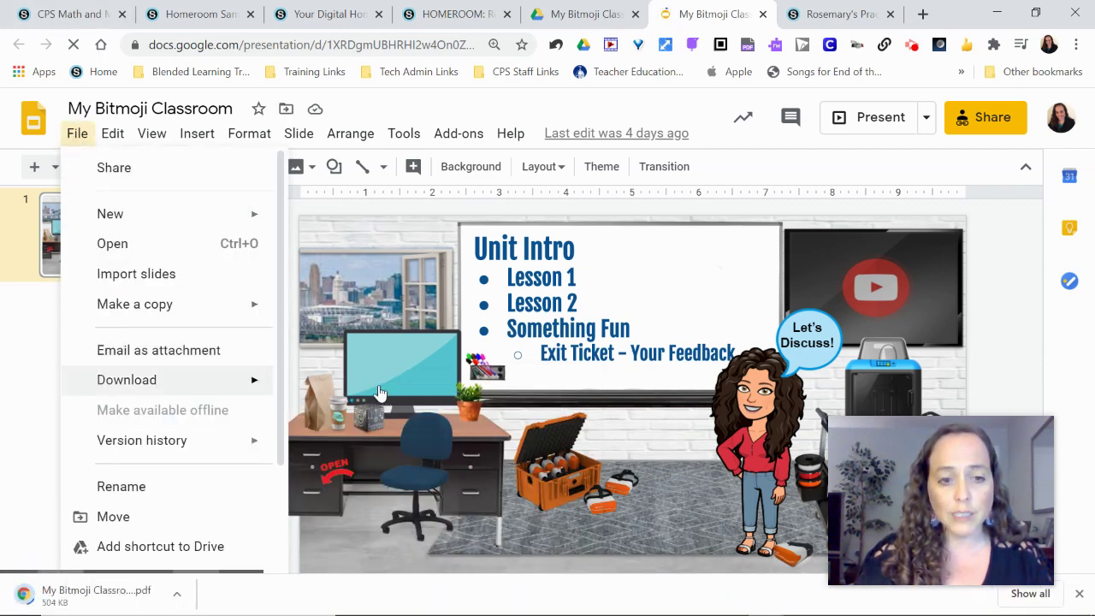
mouse_move(291, 382)
left_click(383, 347)
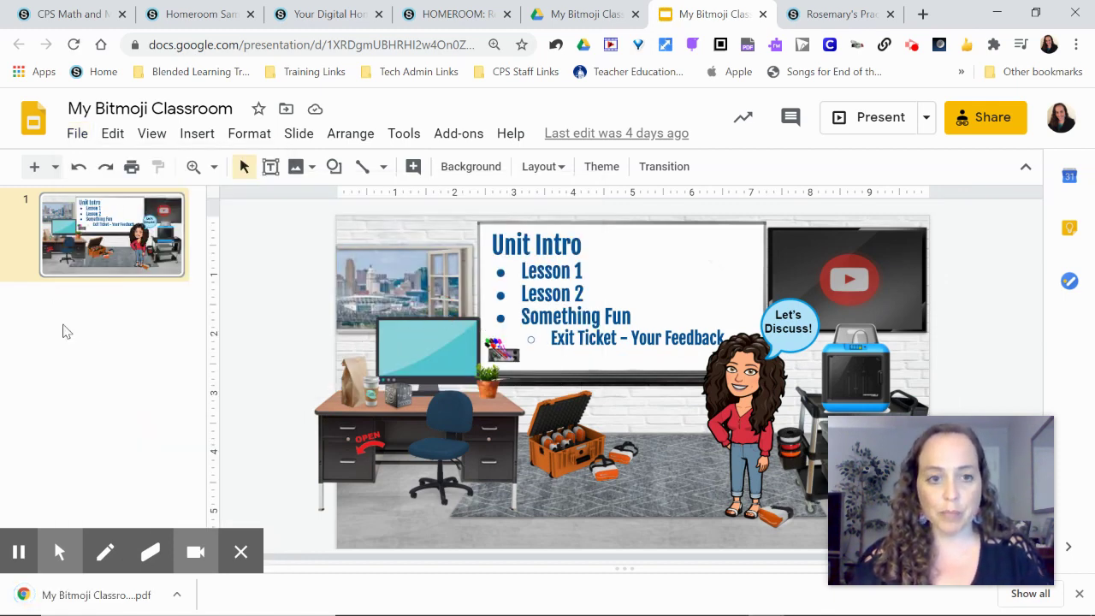
- Upload the downloaded PDF and PNG files into the My Bitmoji Classroom Drive folder
left_click(605, 17)
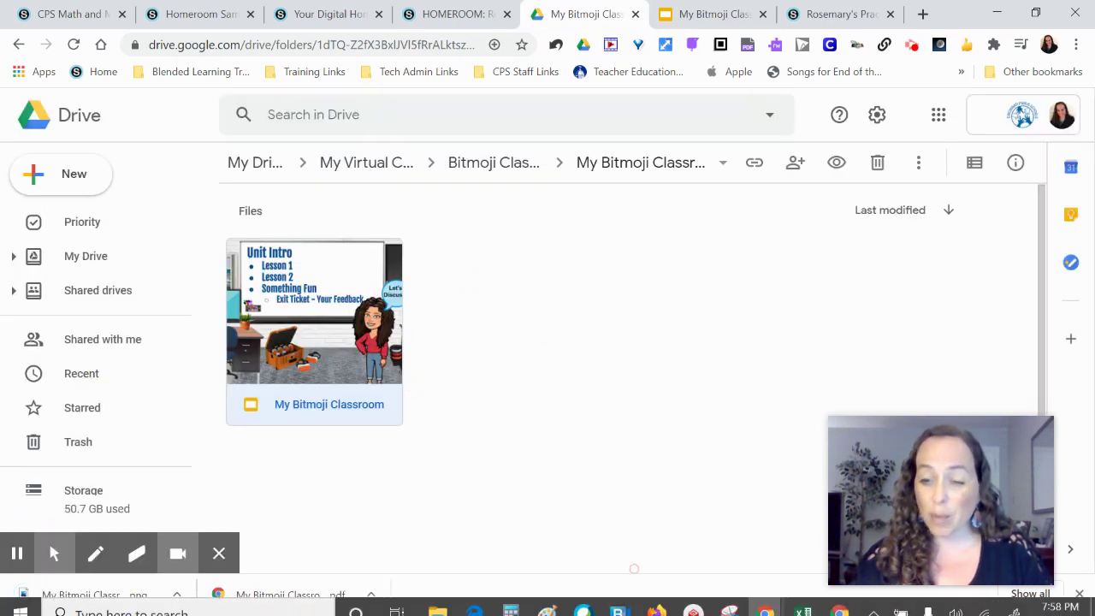
left_click(78, 197)
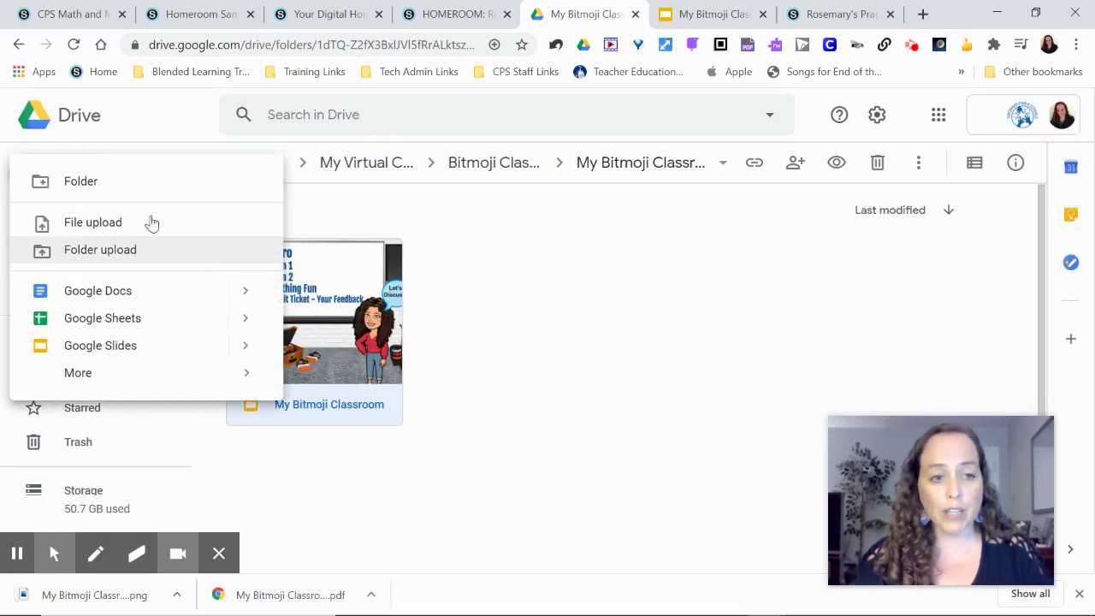
left_click(69, 220)
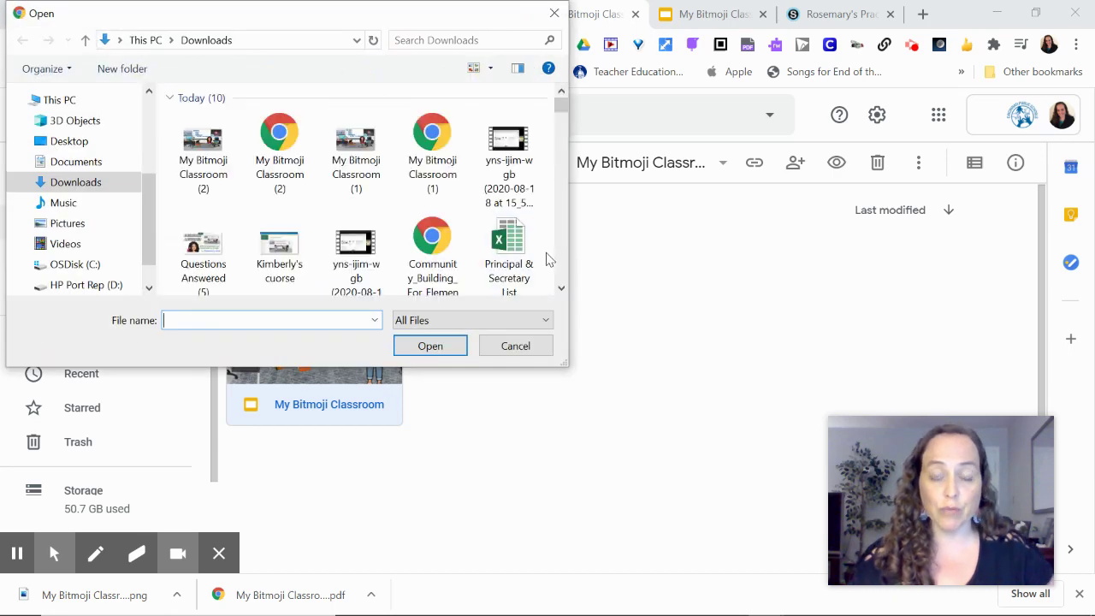
left_click(299, 149)
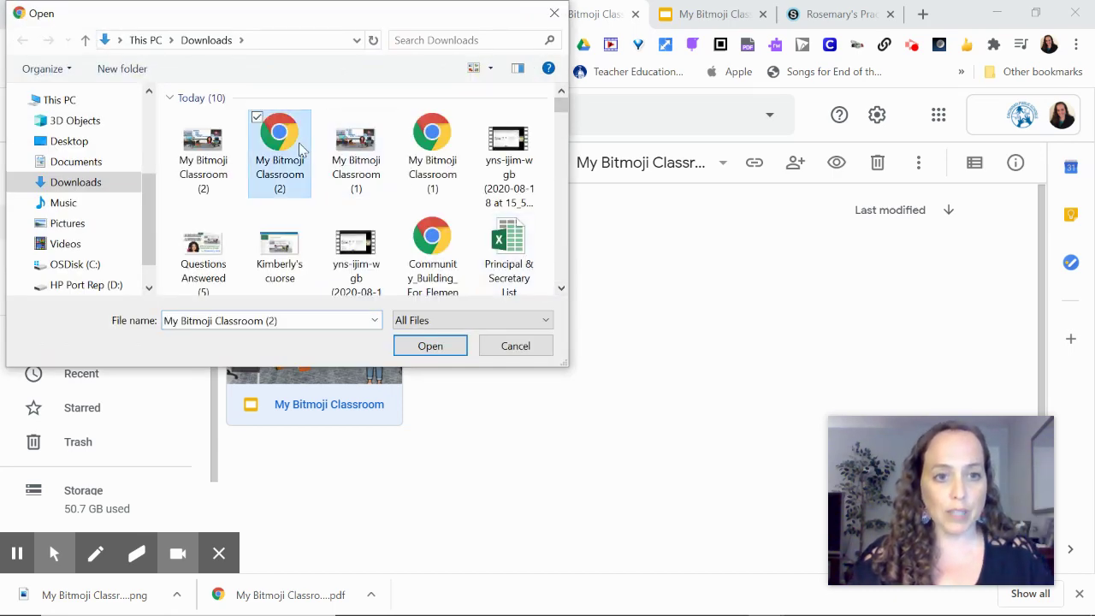
left_click(218, 141, "ctrl")
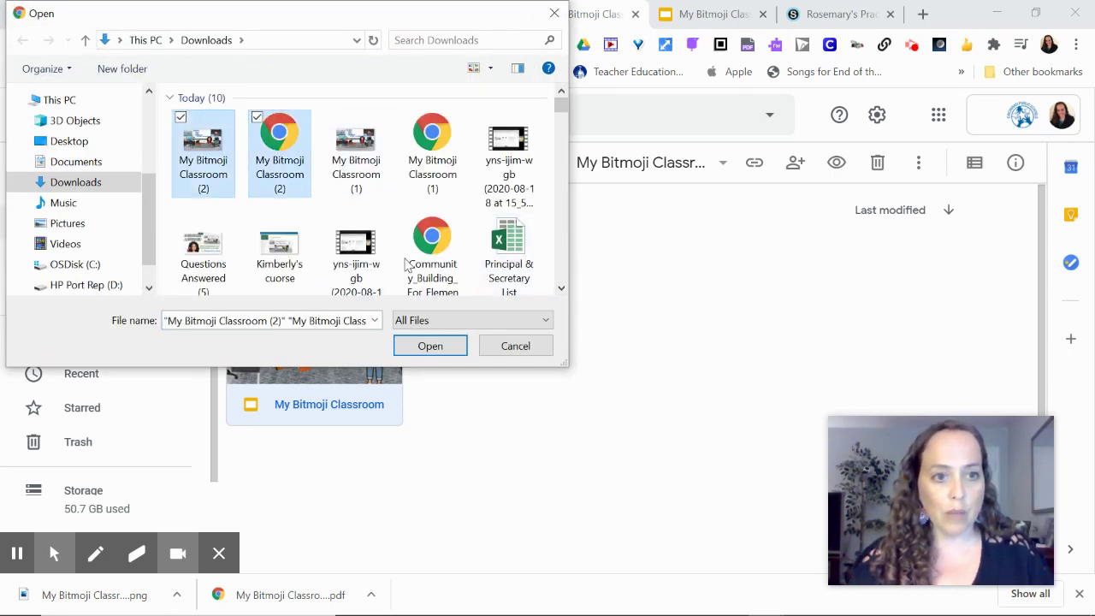
left_click(430, 346)
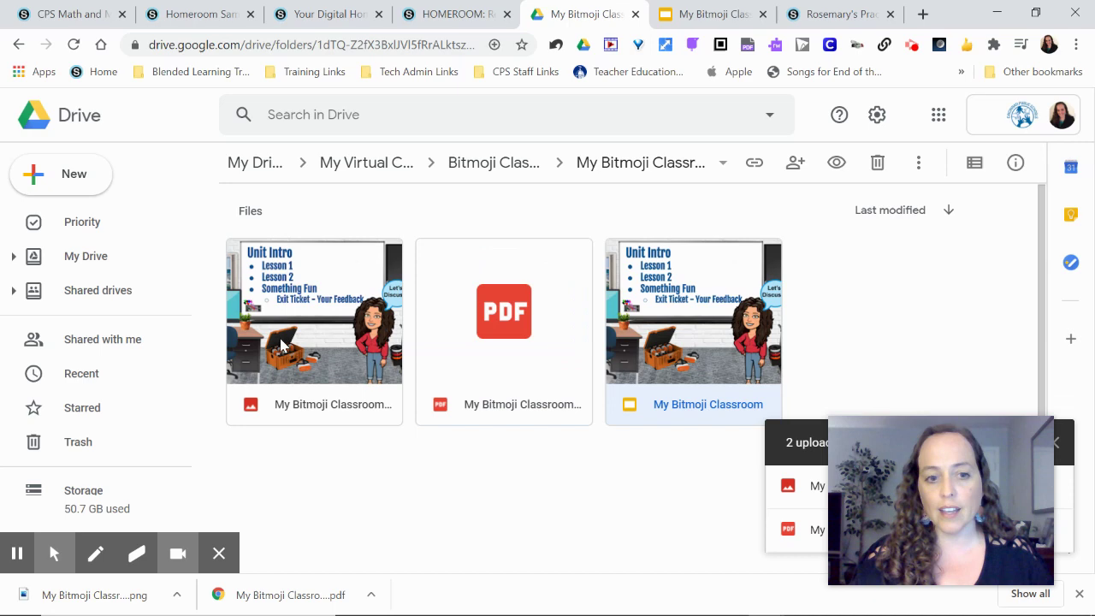
- Share the uploaded PDF so anyone with the link can view it, and copy that link
right_click(469, 391)
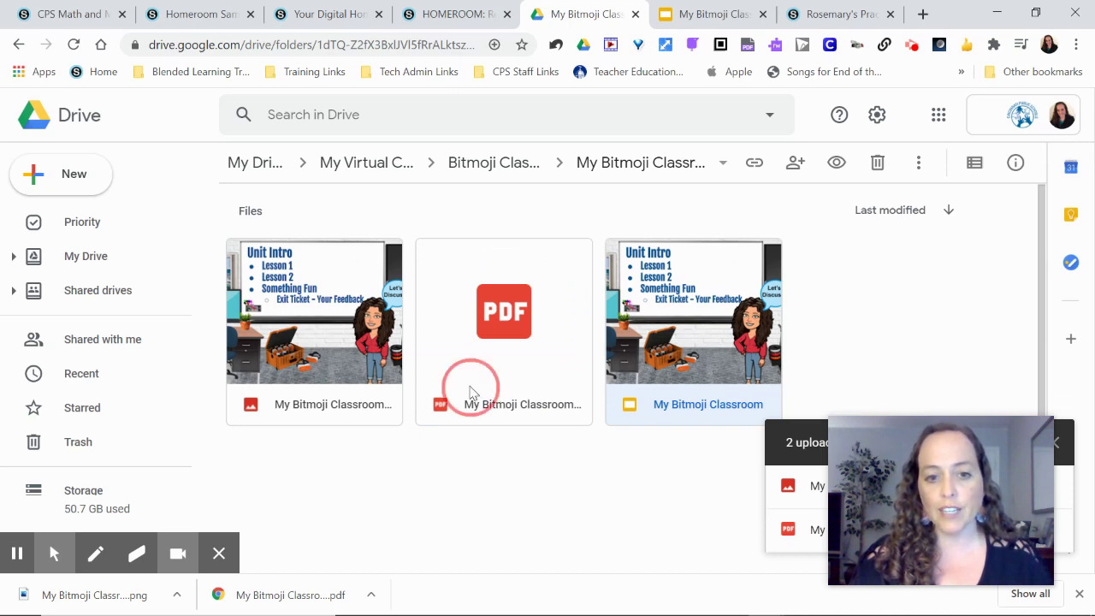
left_click(529, 228)
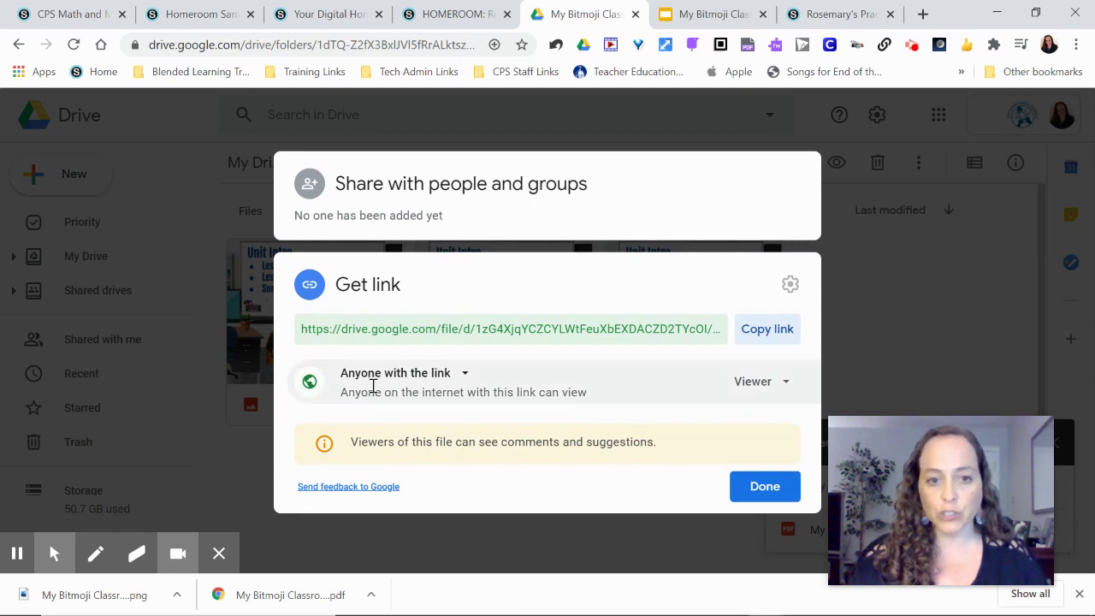
left_click(767, 330)
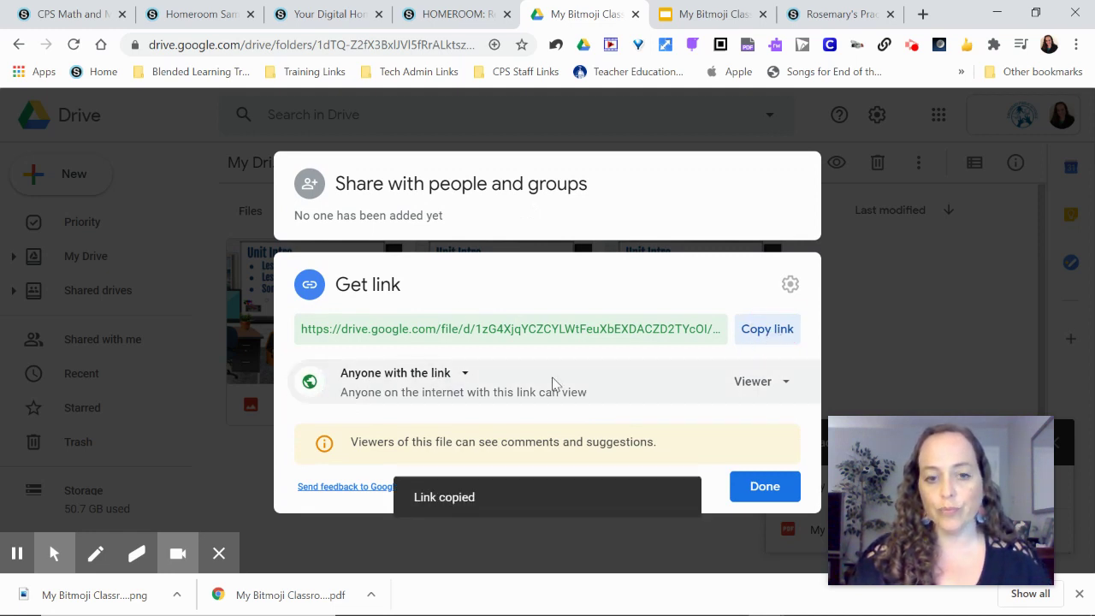
left_click(466, 374)
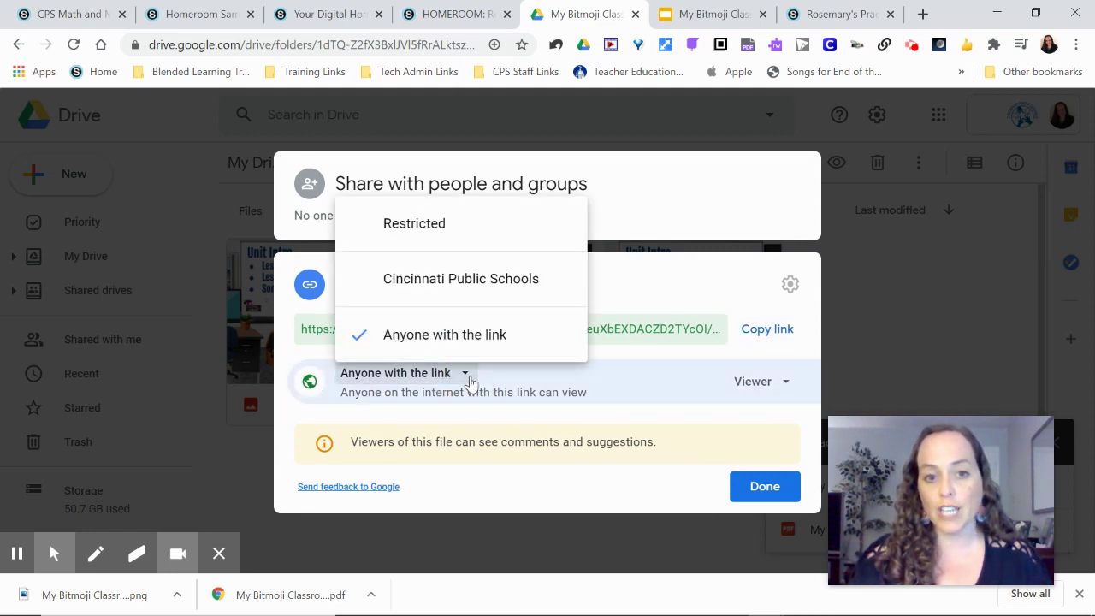
left_click(411, 334)
left_click(757, 331)
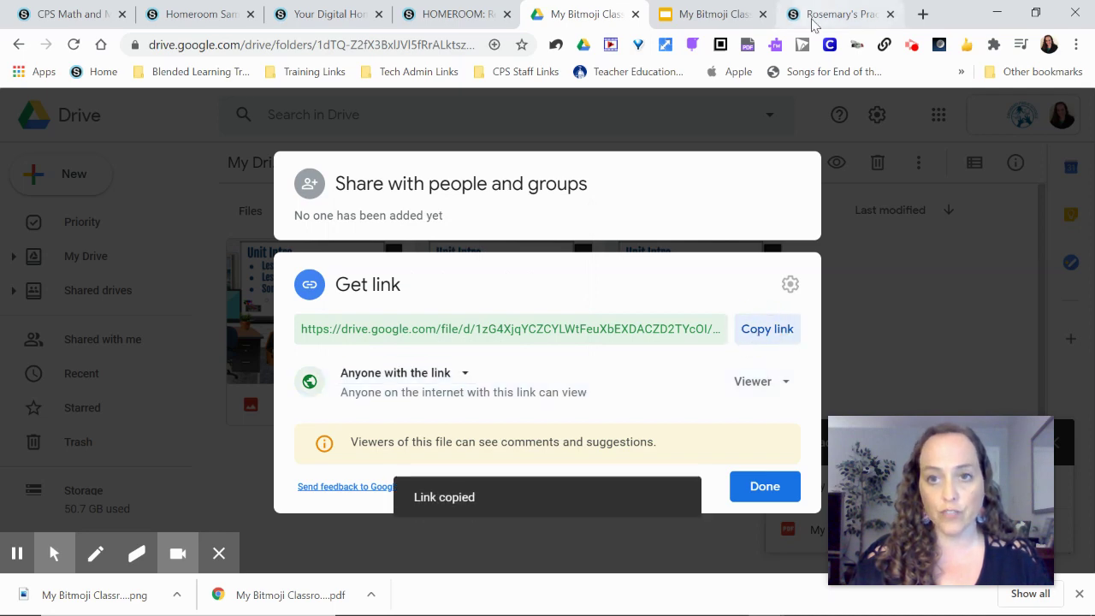
left_click(693, 14)
- In the course Materials list, insert a new Page
left_click(819, 14)
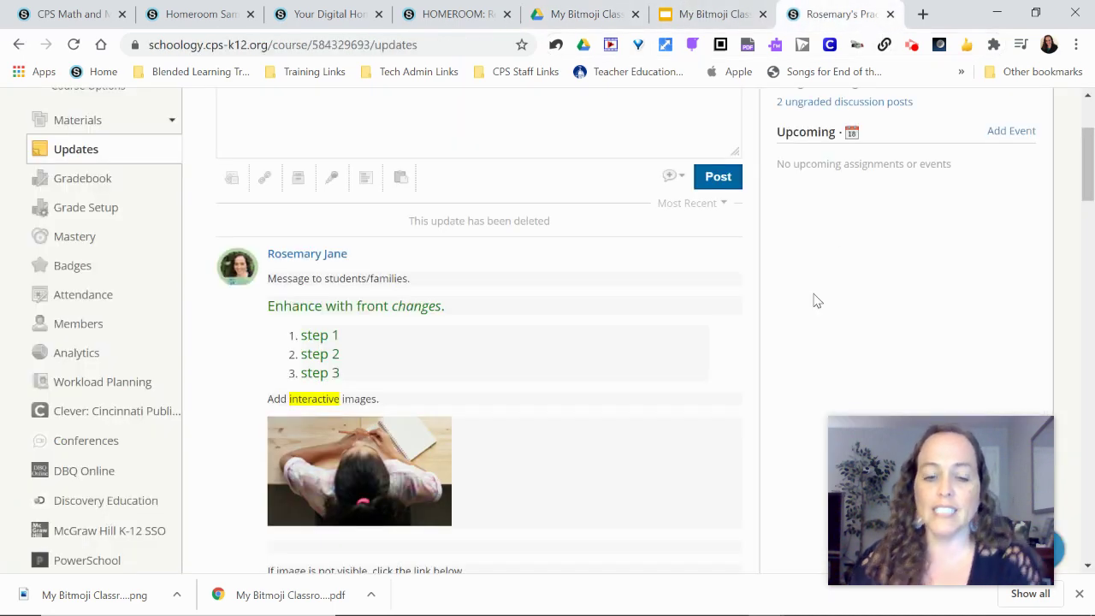
scroll(129, 355, "up", 2)
left_click(68, 290)
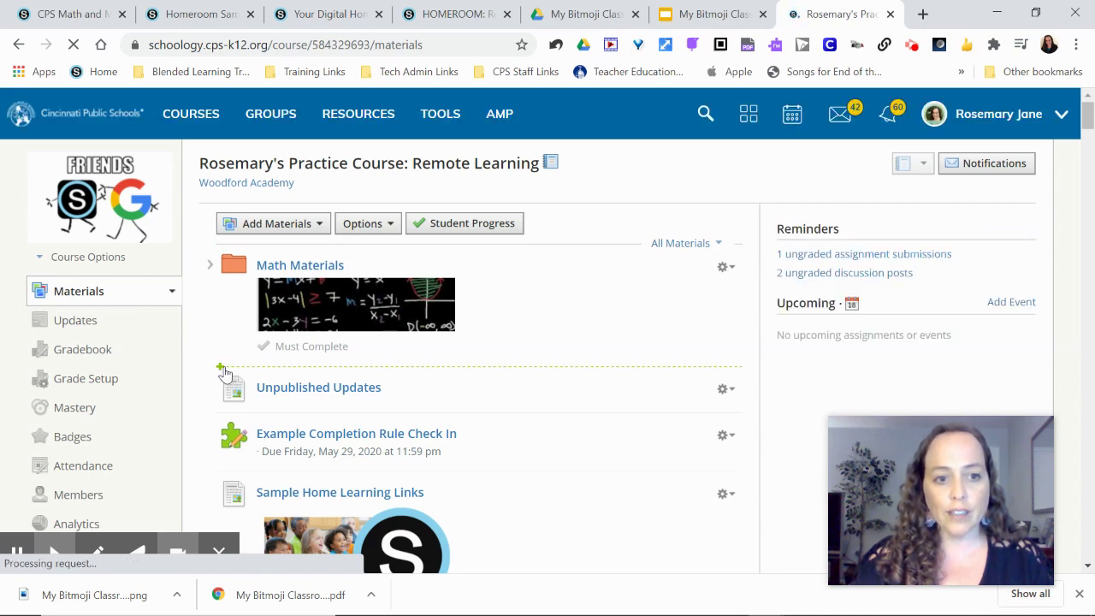
left_click(221, 369)
scroll(274, 368, "down", 2)
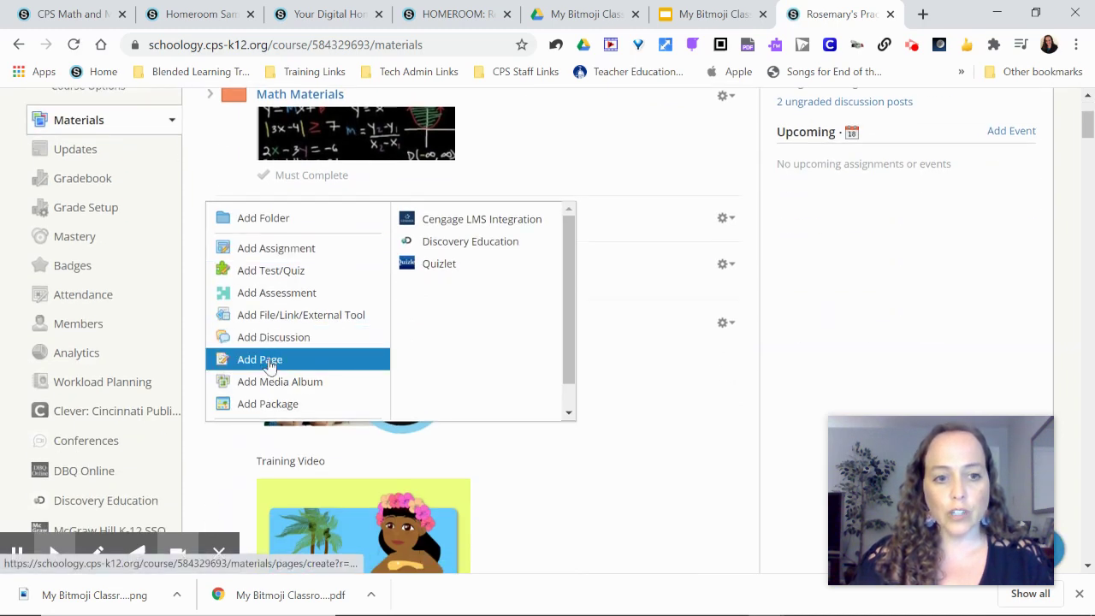
left_click(270, 362)
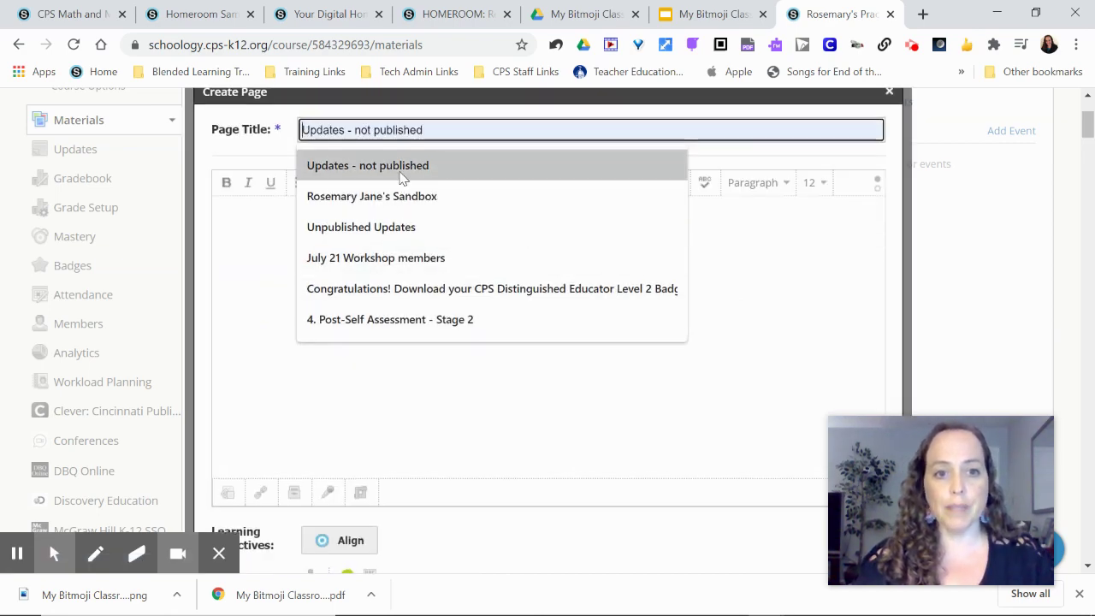
- Title the page 'Updates - not published', set it unpublished and displayed inline
left_click(402, 167)
scroll(488, 430, "down", 3)
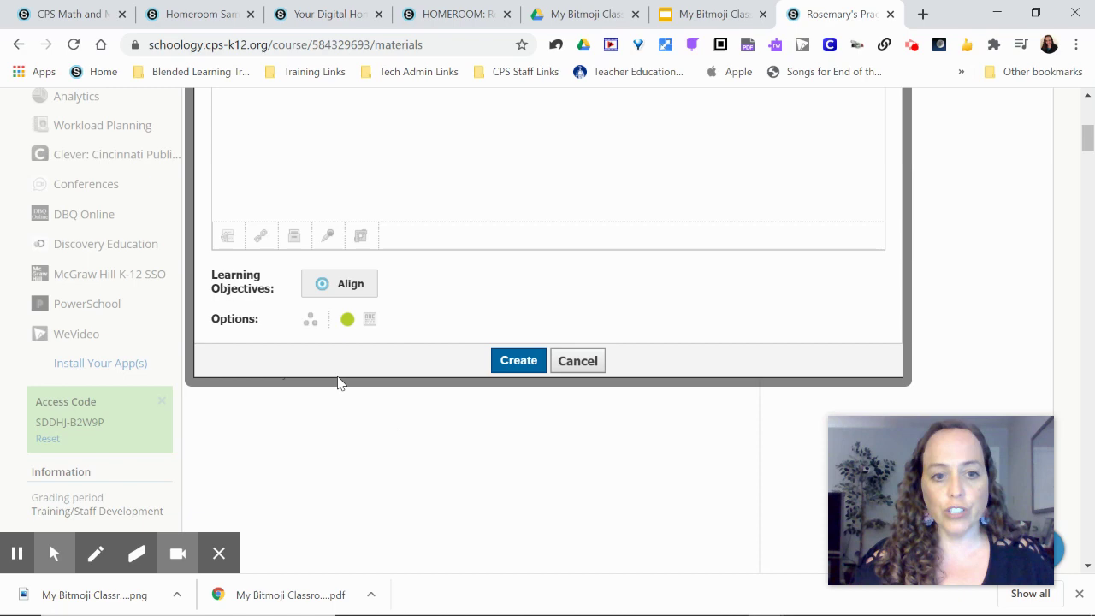
left_click(348, 319)
left_click(368, 319)
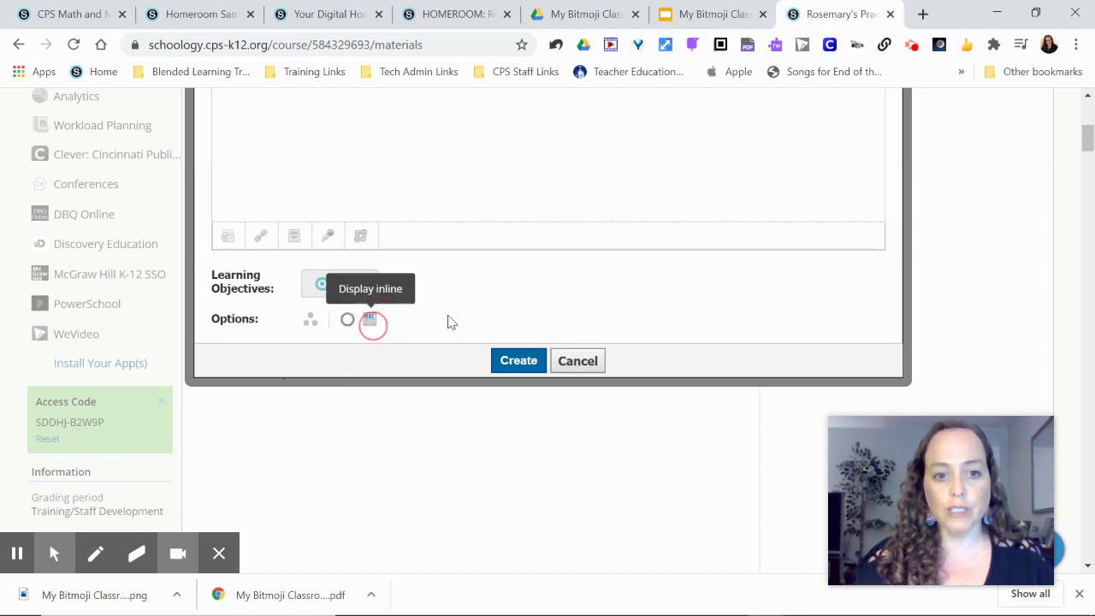
- Enter 'Message' in the page body
scroll(445, 325, "up", 5)
scroll(542, 437, "down", 2)
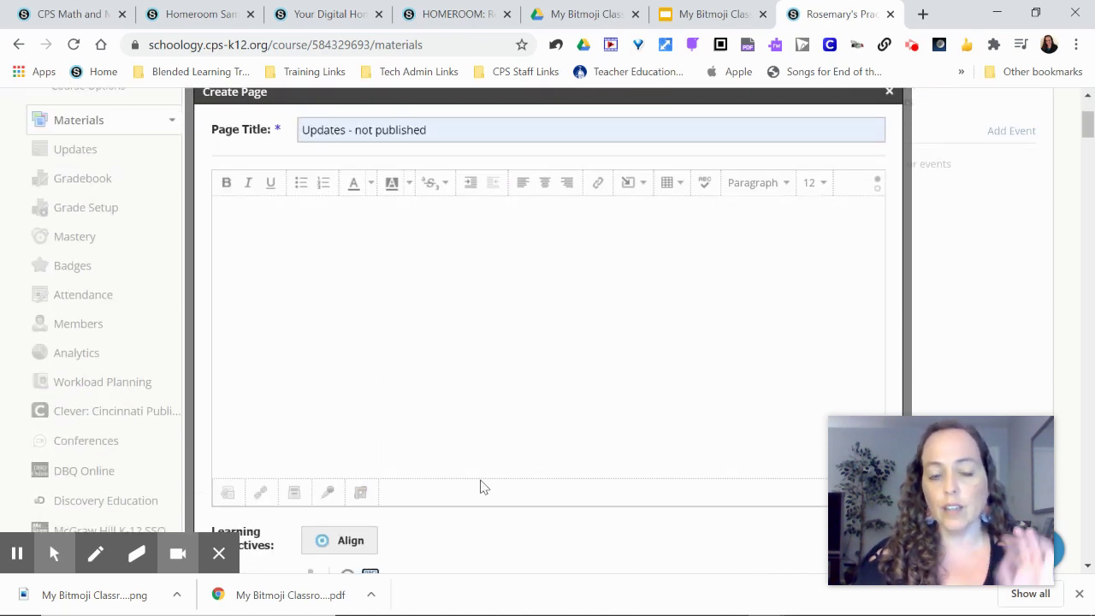
scroll(400, 300, "up", 2)
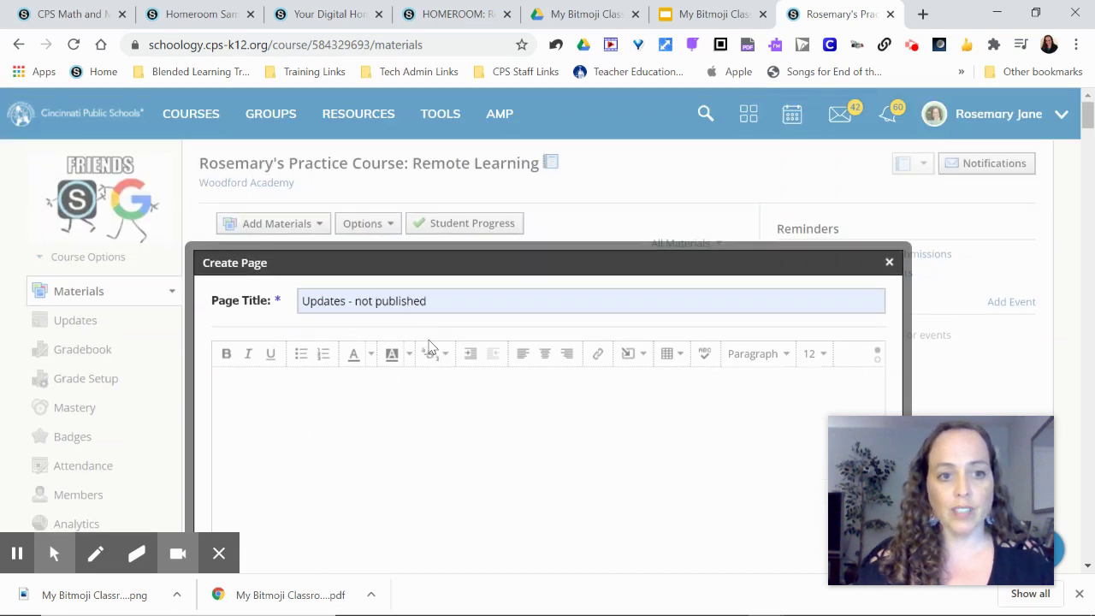
scroll(340, 322, "down", 1)
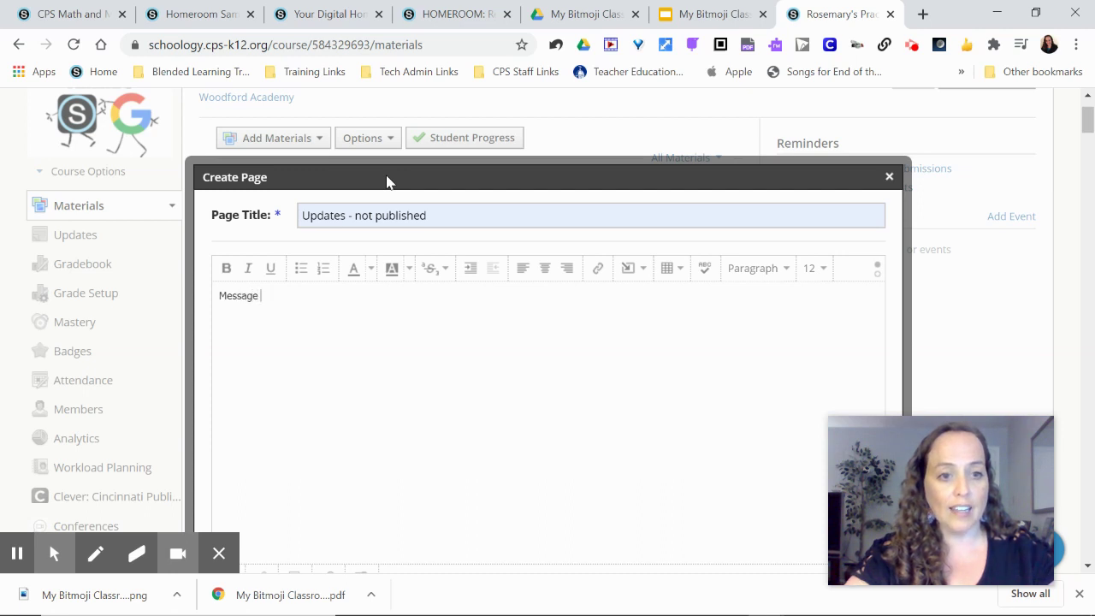
left_click(777, 272)
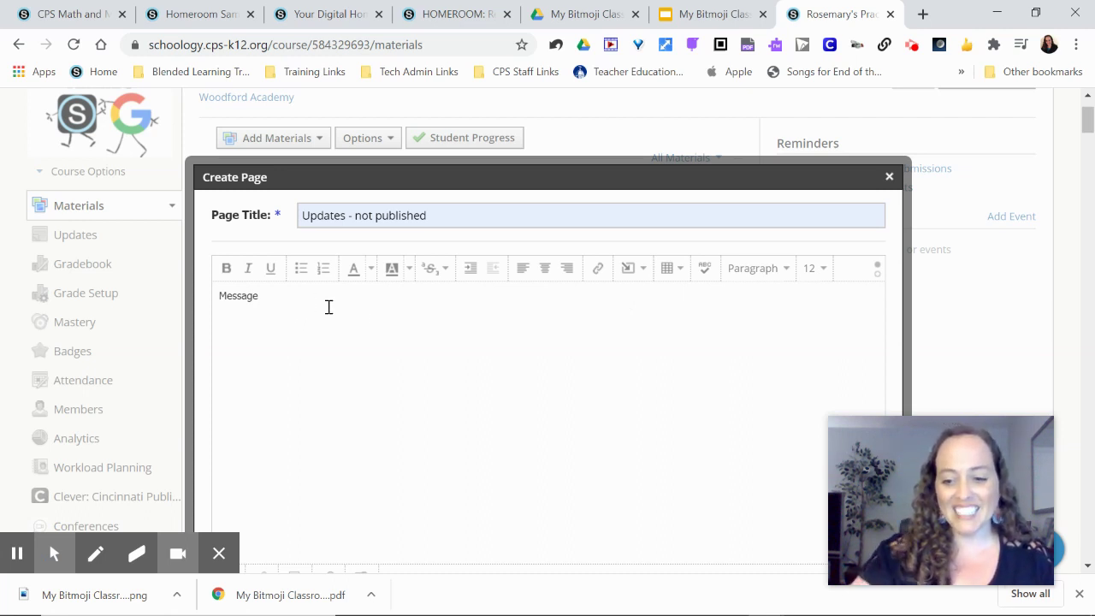
- Insert My Bitmoji Classroom (2).png into the page body as an image
left_click(641, 271)
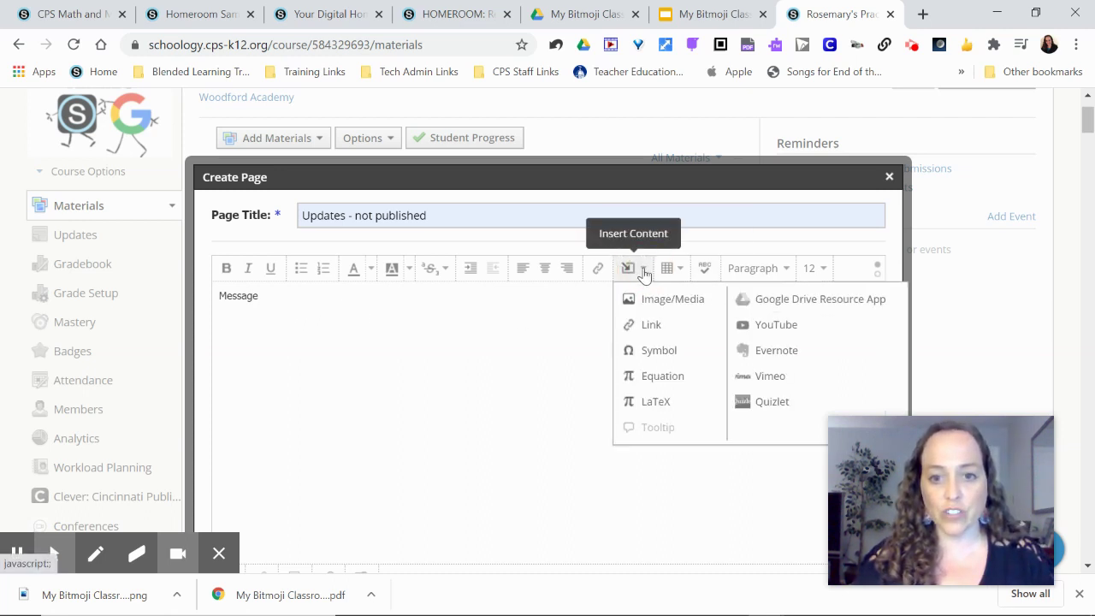
left_click(644, 303)
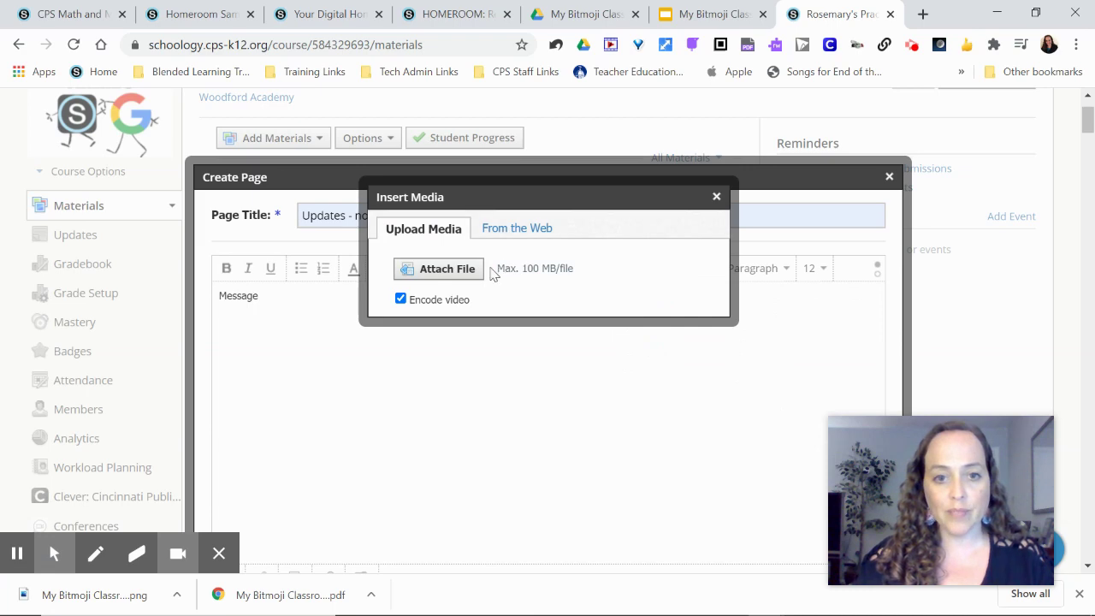
left_click(446, 269)
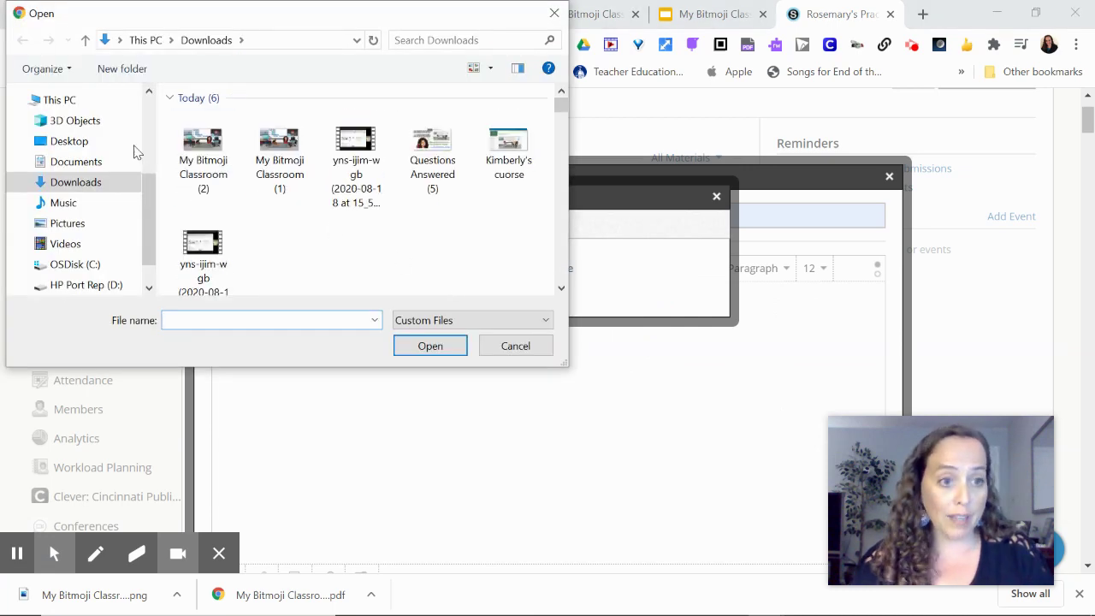
double_click(204, 150)
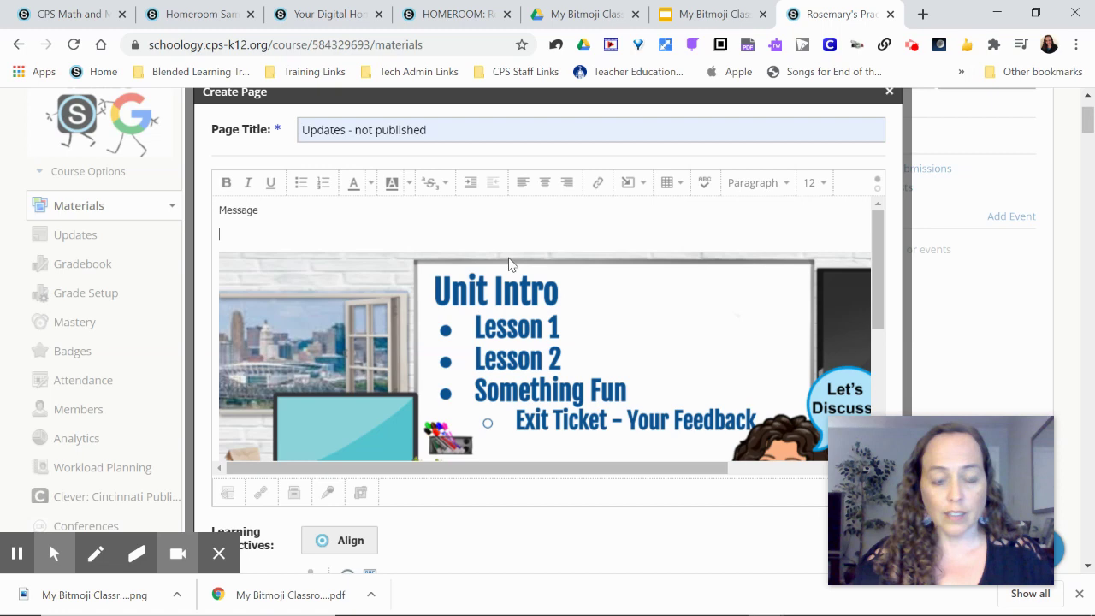
- Resize the classroom image to fit the editor width
scroll(693, 291, "down", 1)
left_click(316, 270)
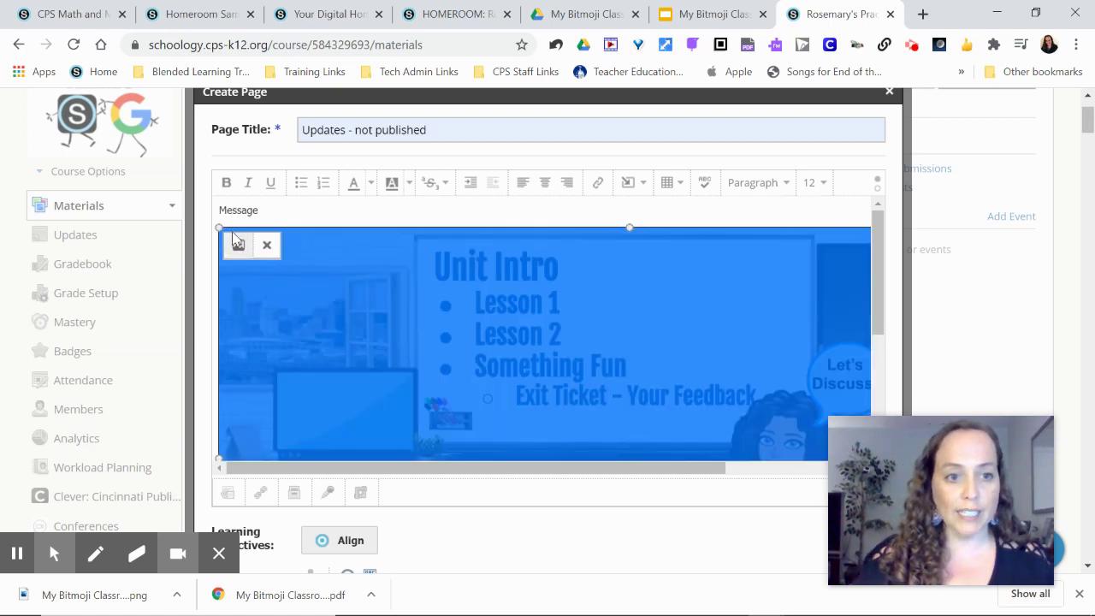
left_click_drag(219, 228, 454, 329)
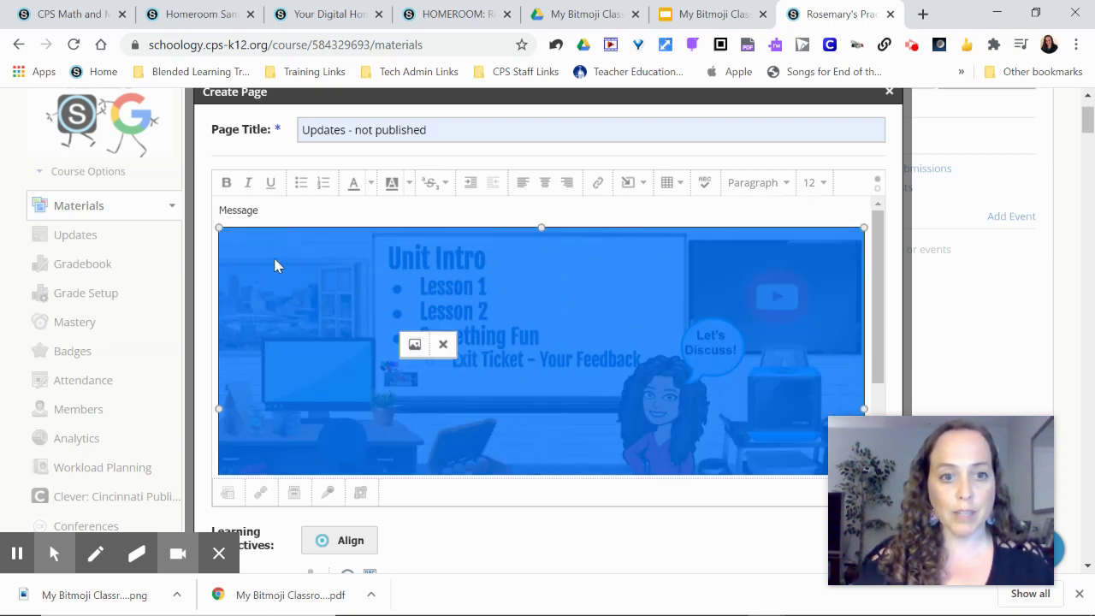
left_click_drag(866, 228, 846, 228)
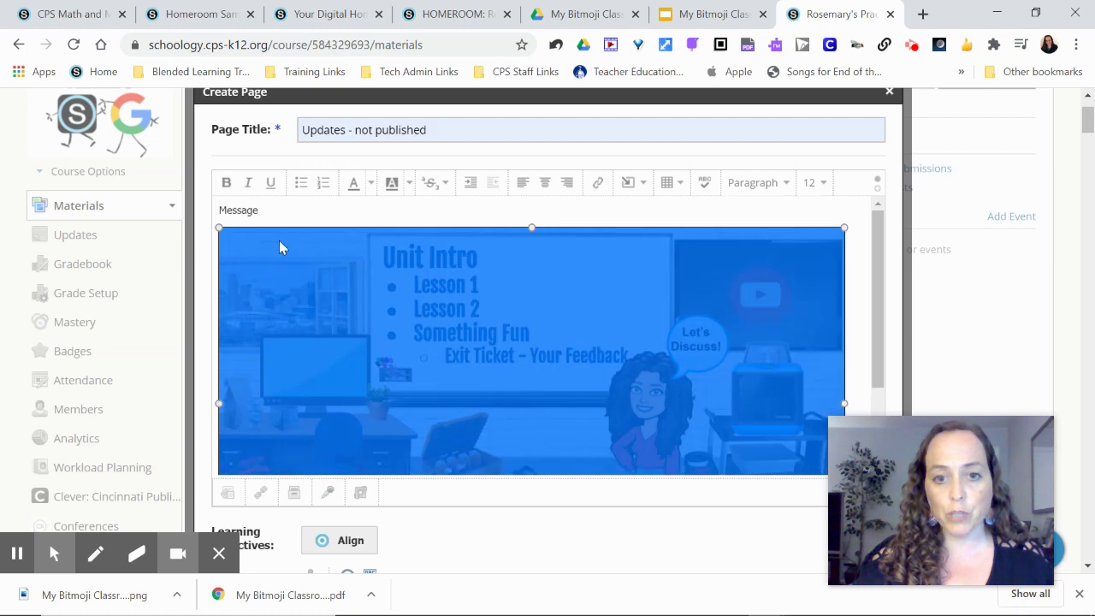
left_click(581, 211)
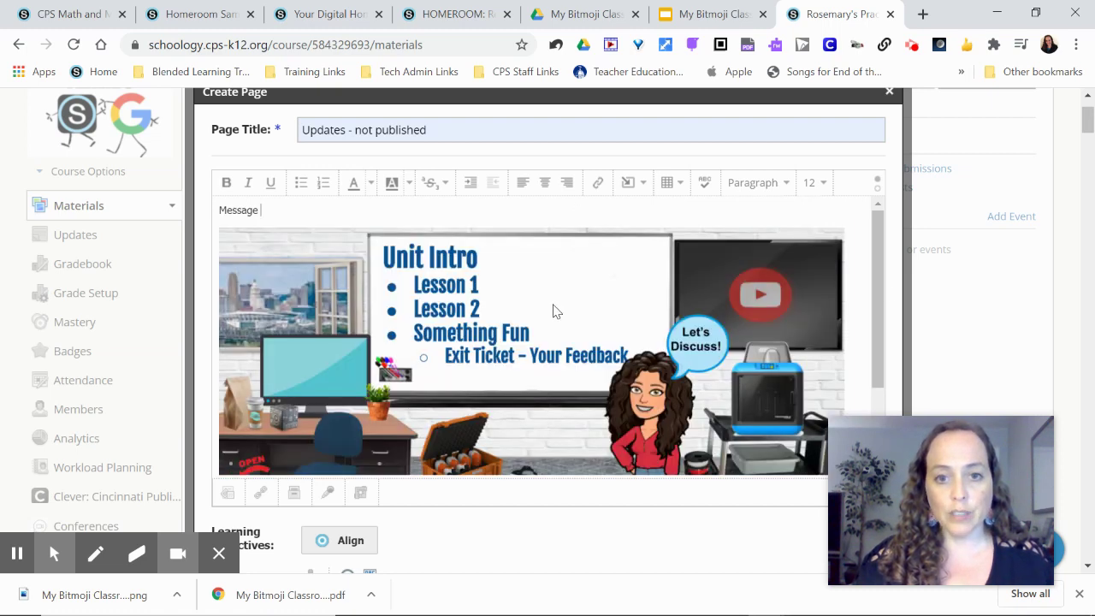
- Link the classroom image to the PDF's Google Drive sharing URL
left_click(552, 308)
left_click(598, 182)
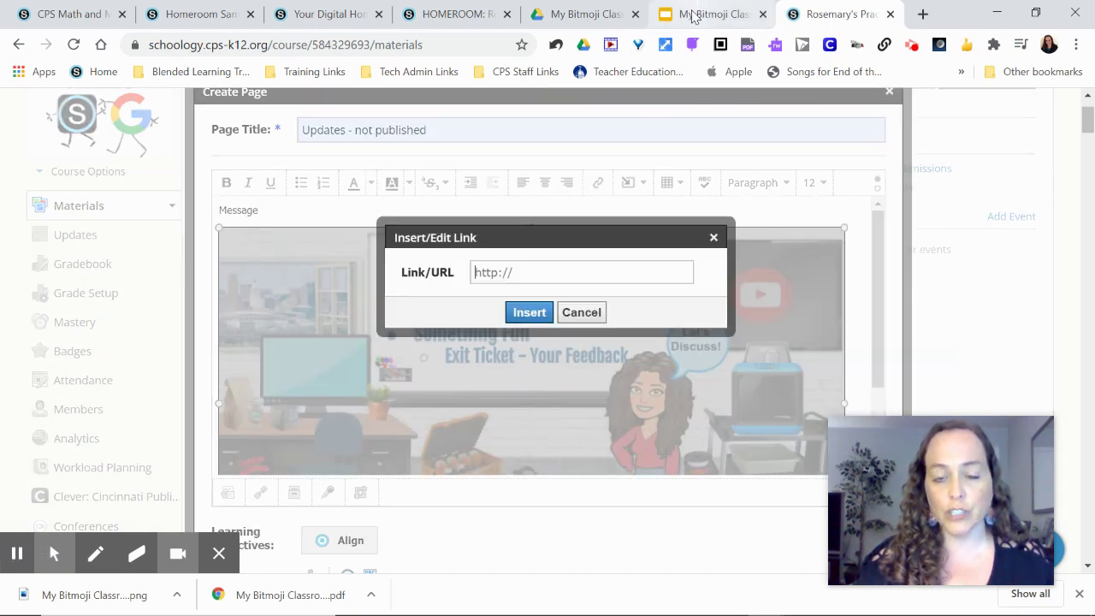
left_click(587, 14)
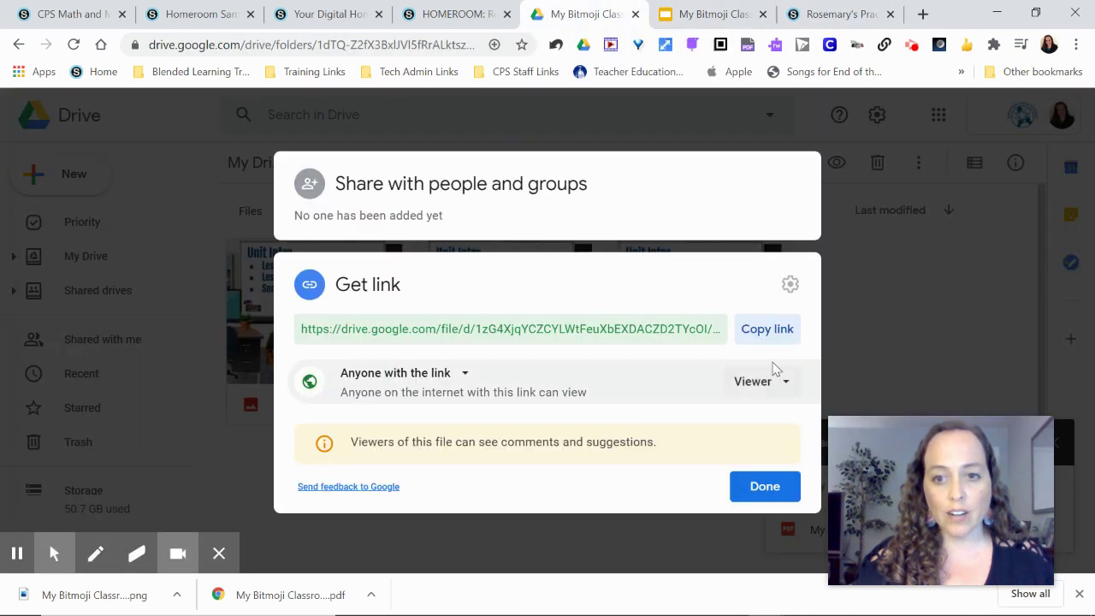
left_click(770, 330)
left_click(816, 15)
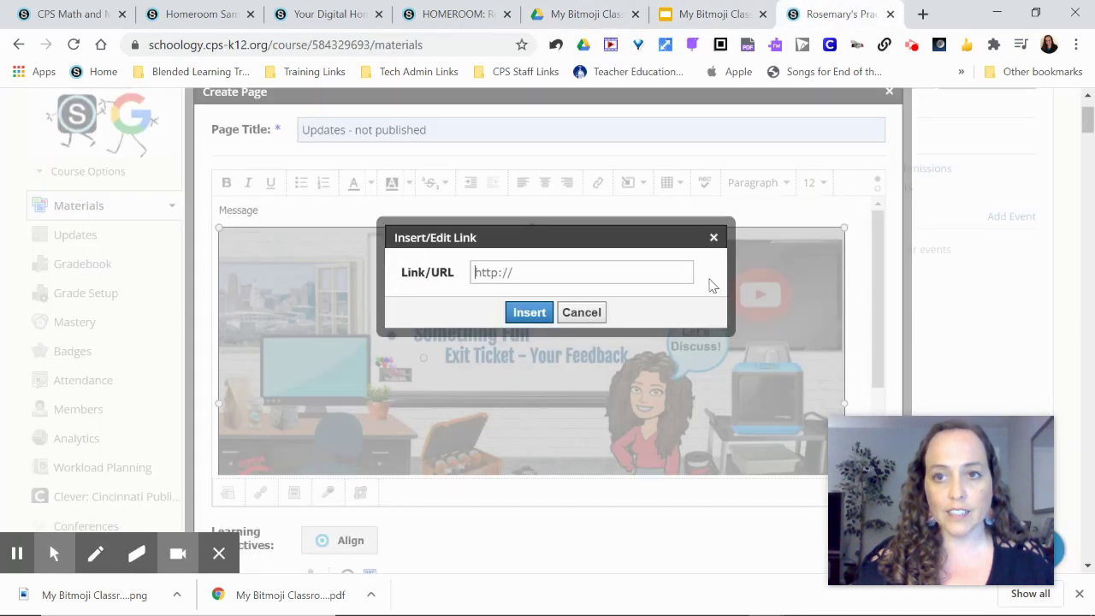
right_click(542, 274)
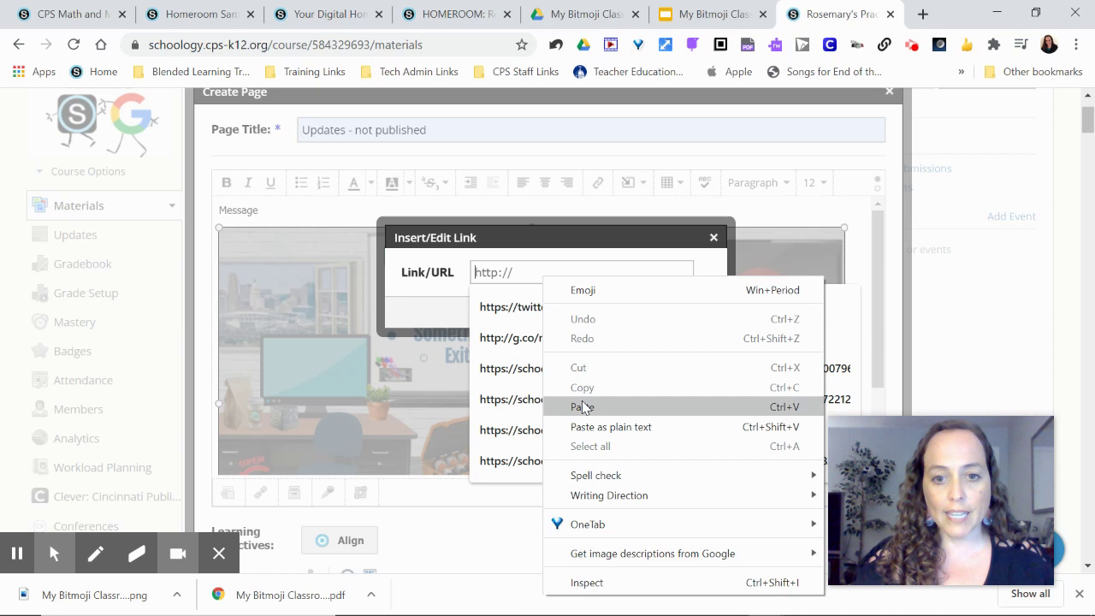
left_click(587, 405)
left_click(414, 272)
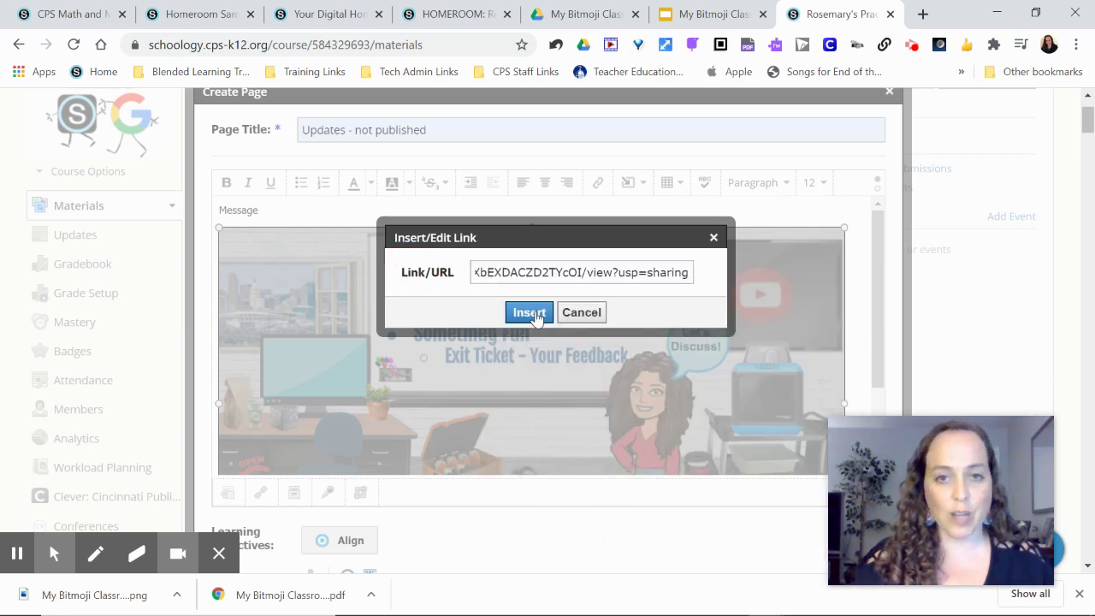
left_click(529, 312)
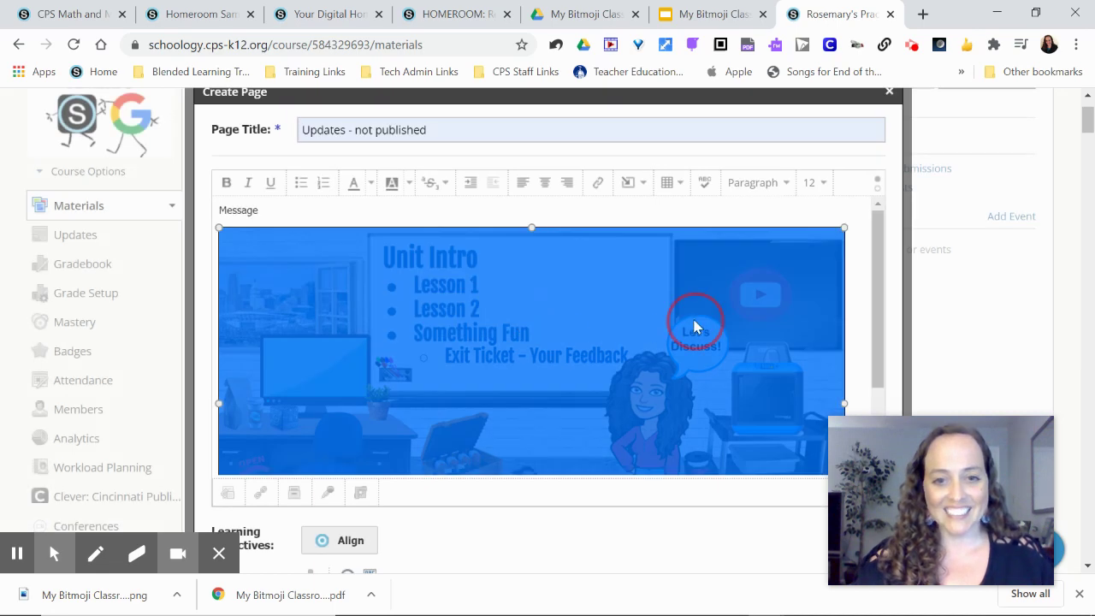
- Copy the Message line and classroom image, then create the 'Updates - not published' page
left_click(219, 215)
left_click_drag(220, 211, 631, 405)
scroll(415, 328, "up", 3)
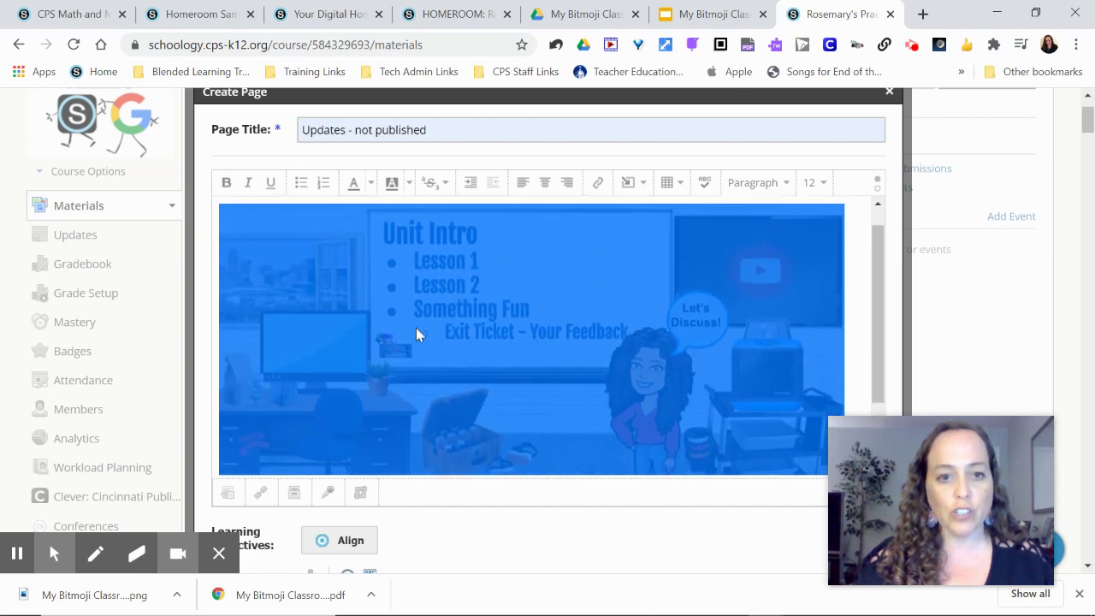
right_click(253, 210)
left_click(301, 272)
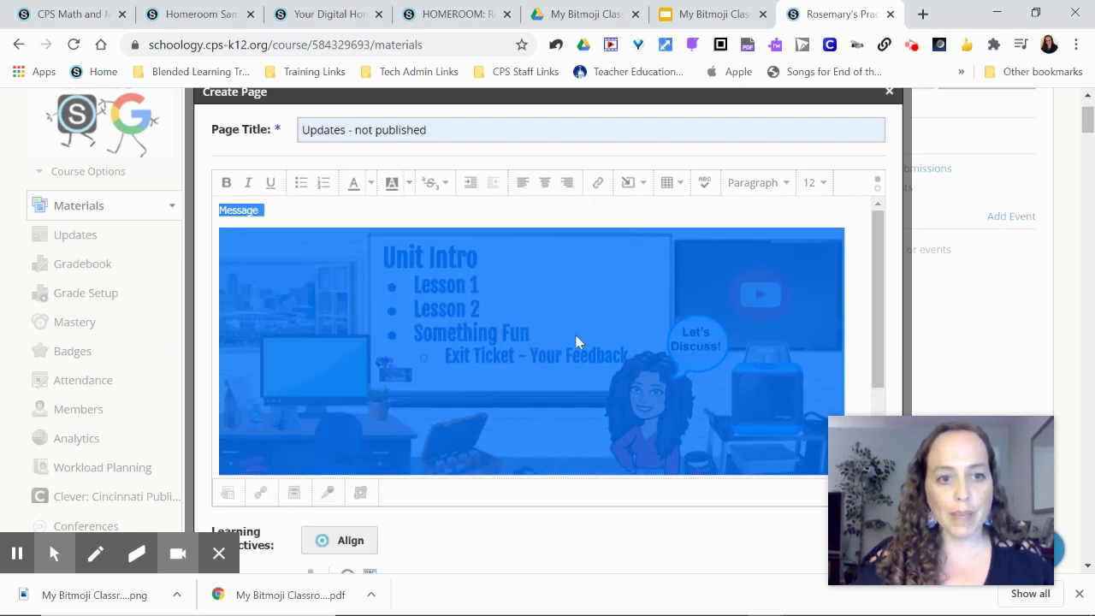
scroll(953, 274, "down", 3)
left_click(519, 360)
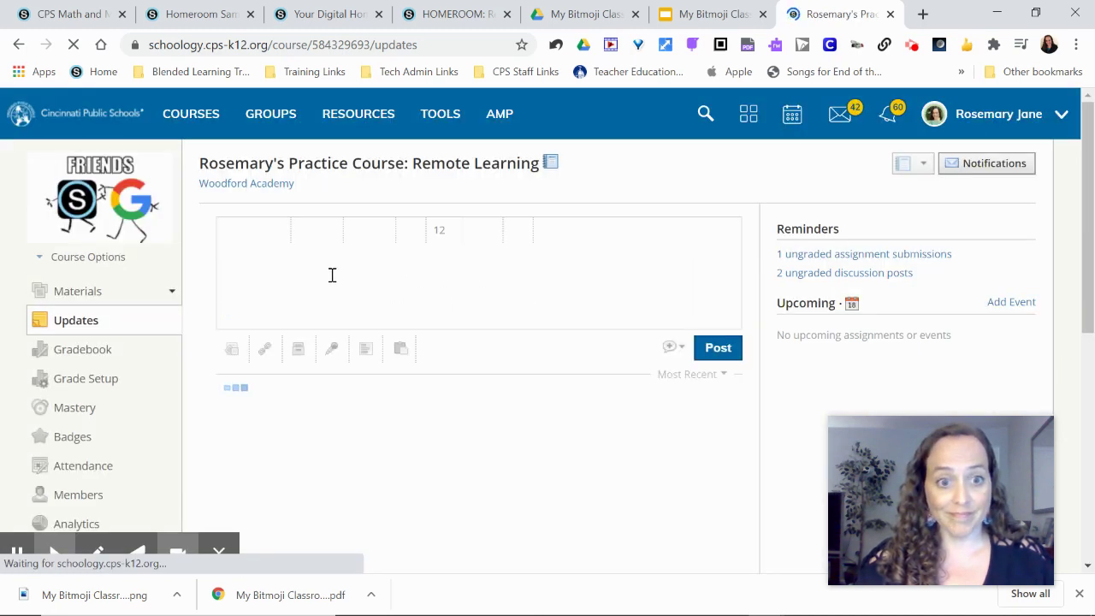
- Paste the Unit Intro classroom image into a new update, delete the leftover 'Message' text, and post it
right_click(332, 276)
left_click(414, 405)
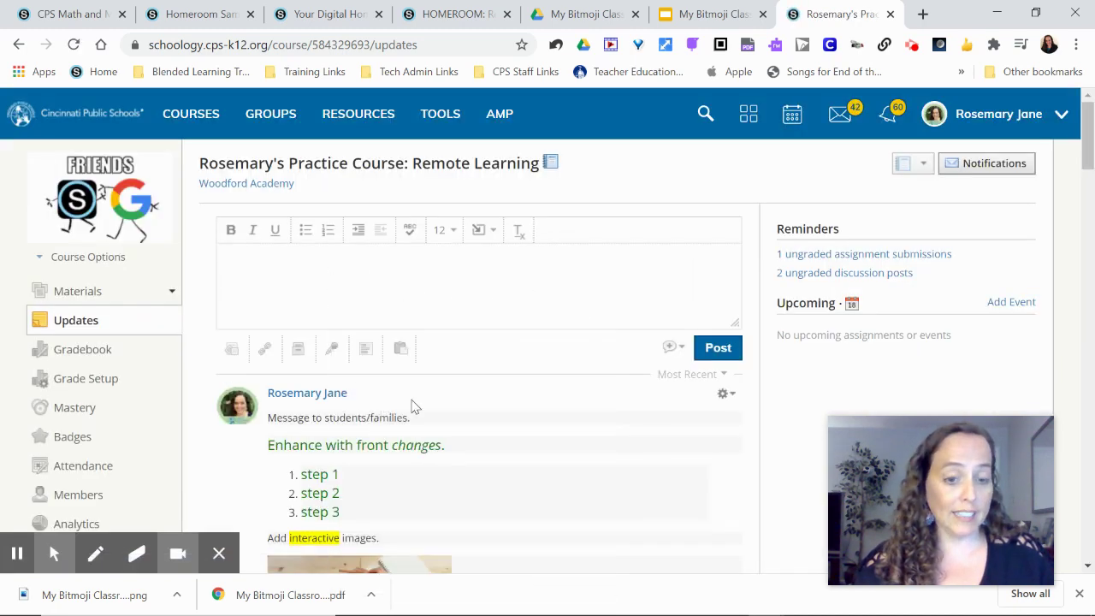
scroll(528, 310, "up", 3)
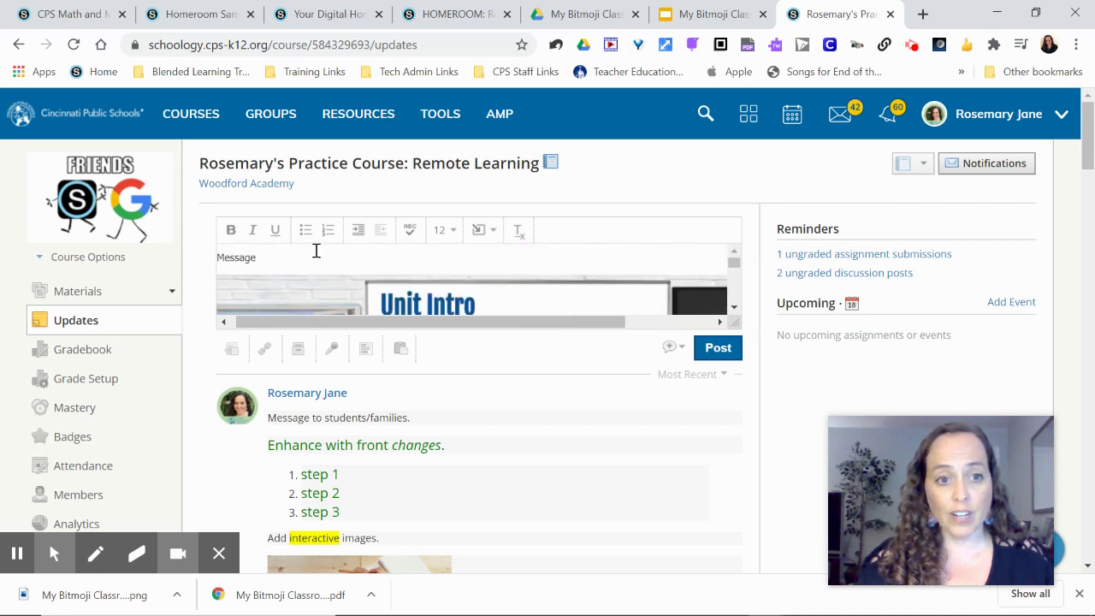
left_click(323, 254)
left_click_drag(229, 258, 258, 267)
key("BackSpace")
key("BackSpace")
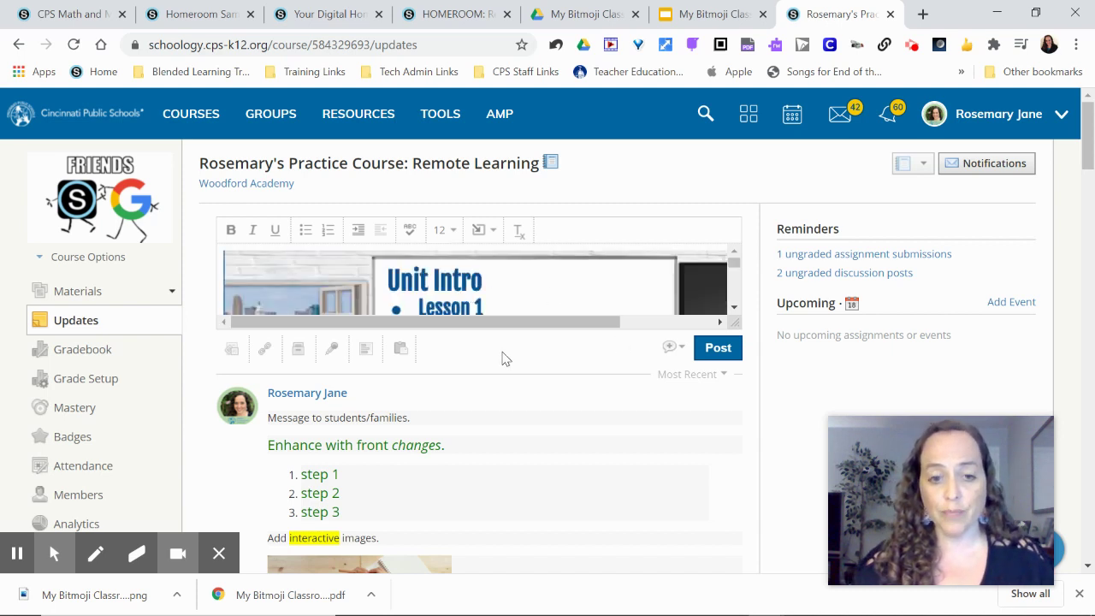
left_click(672, 349)
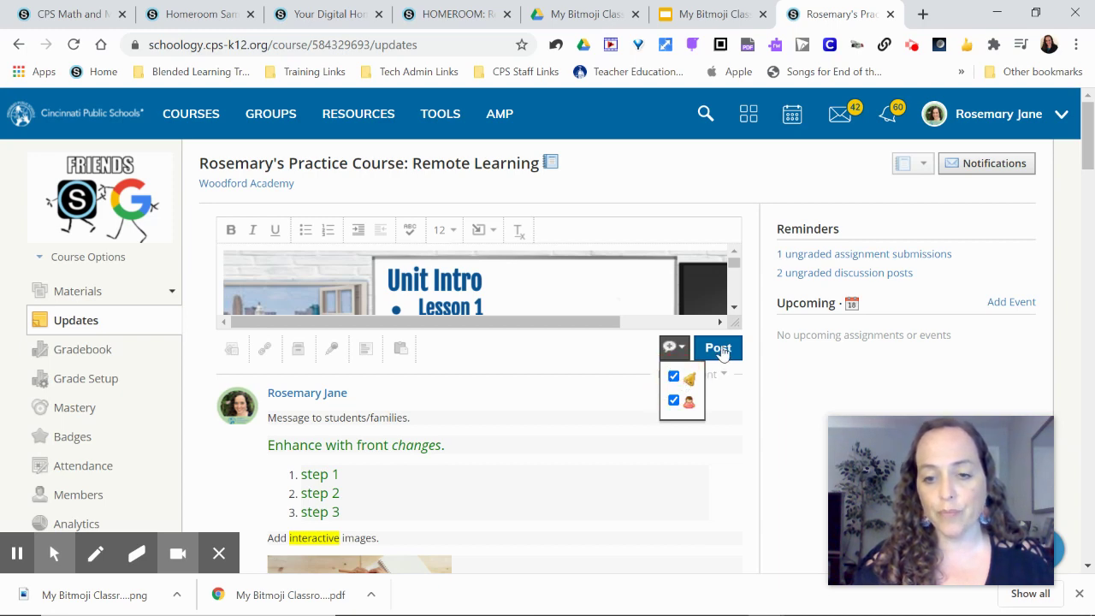
left_click(719, 349)
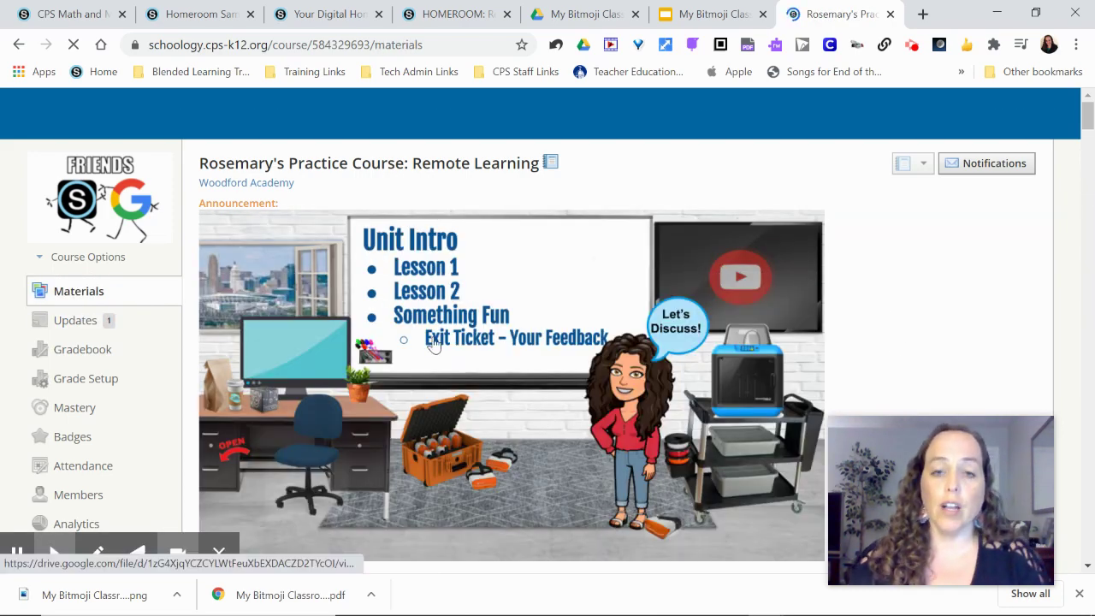
- Scroll down the Materials page and follow the image's Lesson 1 link to the Drive PDF
scroll(450, 194, "down", 2)
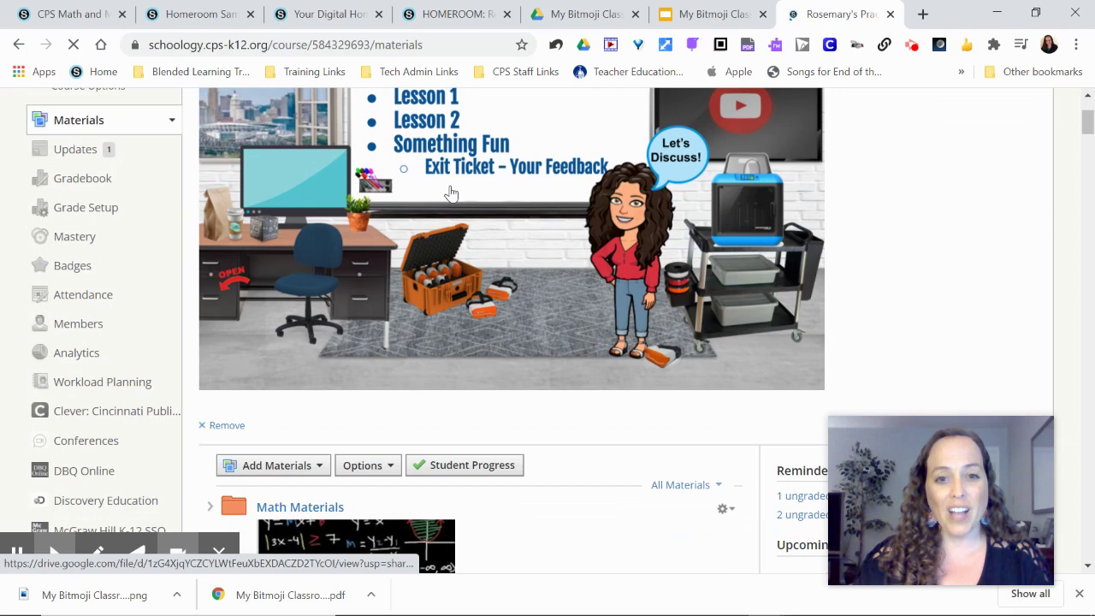
scroll(1006, 310, "down", 4)
scroll(1006, 310, "down", 4)
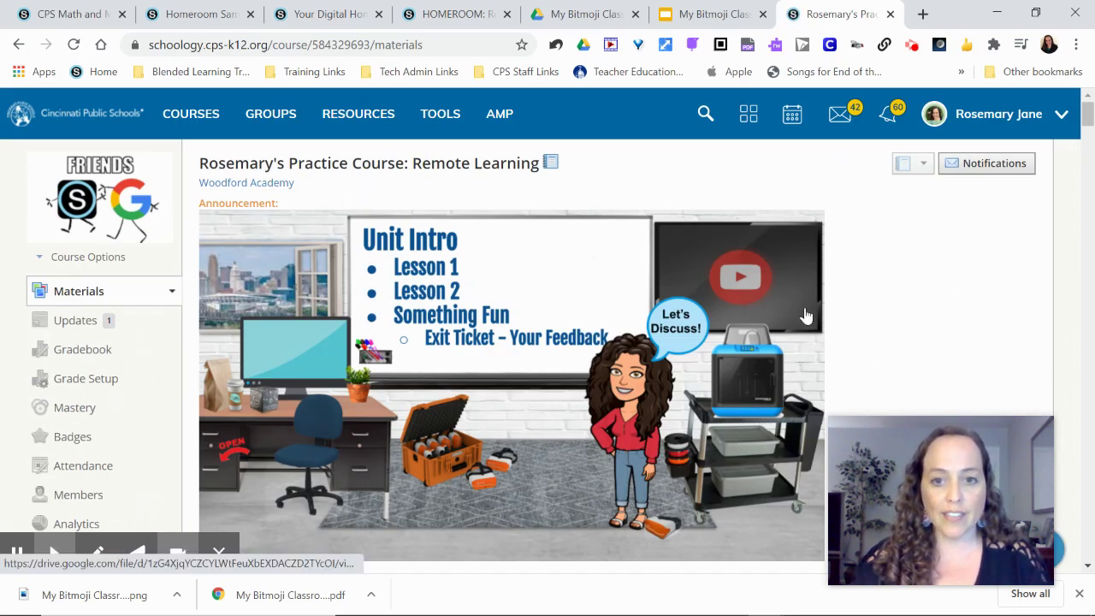
left_click(425, 276)
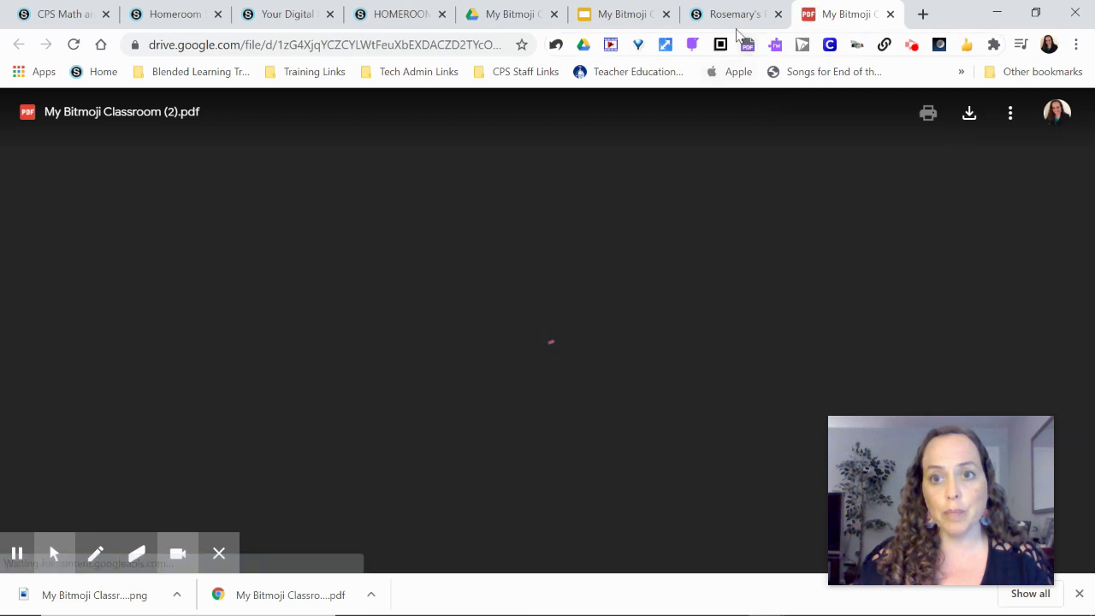
- Check the loaded My Bitmoji Classroom (2).pdf preview, then move on to the Your Digital Homebase page
left_click(733, 15)
left_click(840, 15)
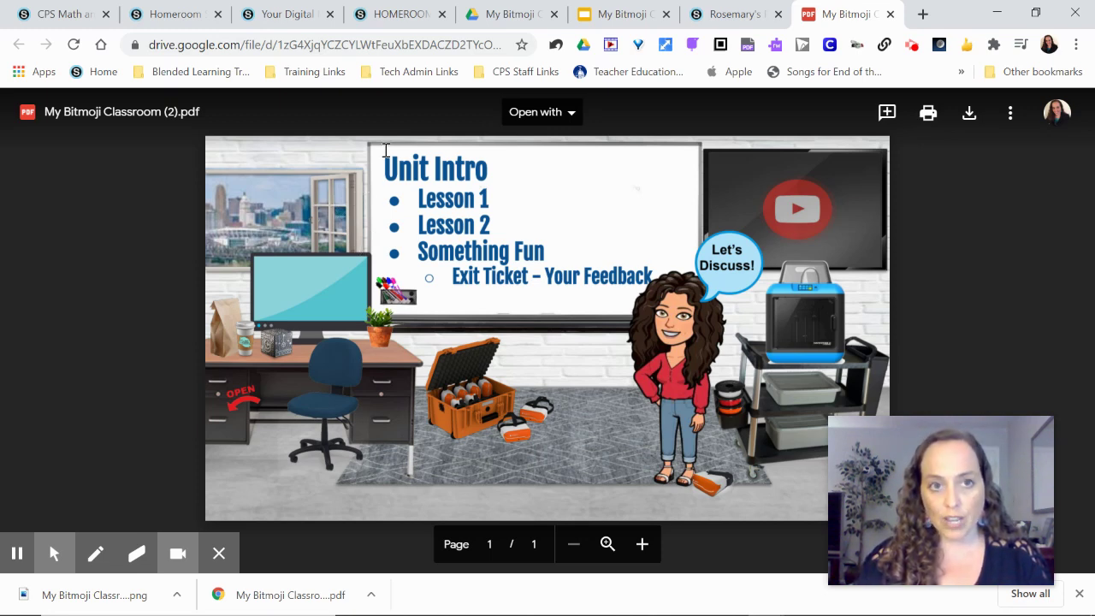
left_click(179, 15)
left_click(316, 14)
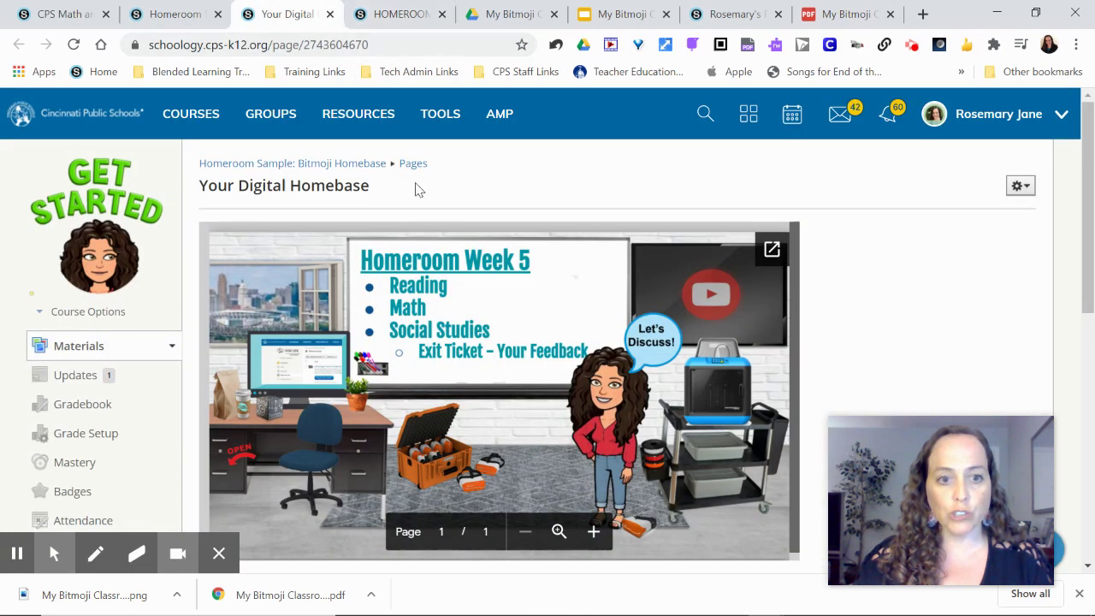
- Follow two links in the embedded Homeroom slide, returning to Your Digital Homebase between them
left_click(421, 291)
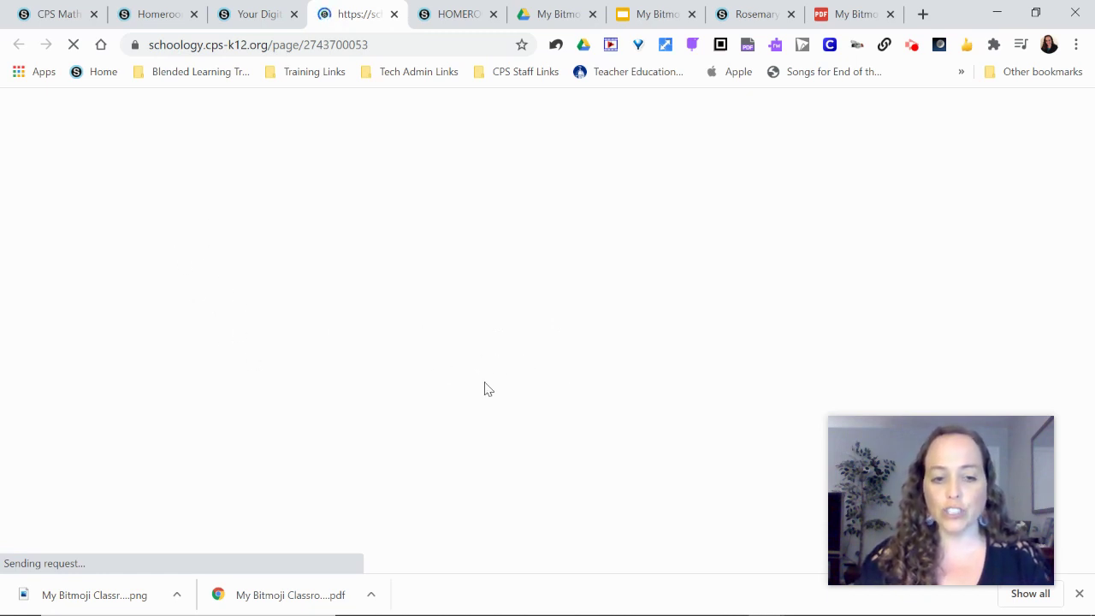
left_click(252, 26)
left_click(441, 336)
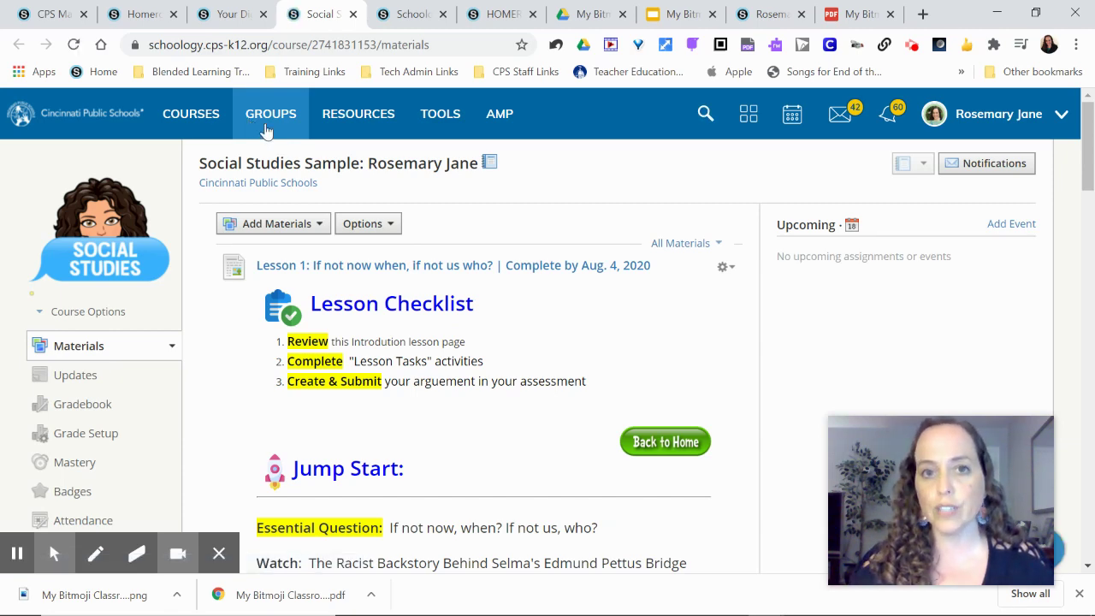
- Open the Lesson 2 PDF from the announcement image, then revisit the Practice Course Updates and Materials pages
left_click(762, 12)
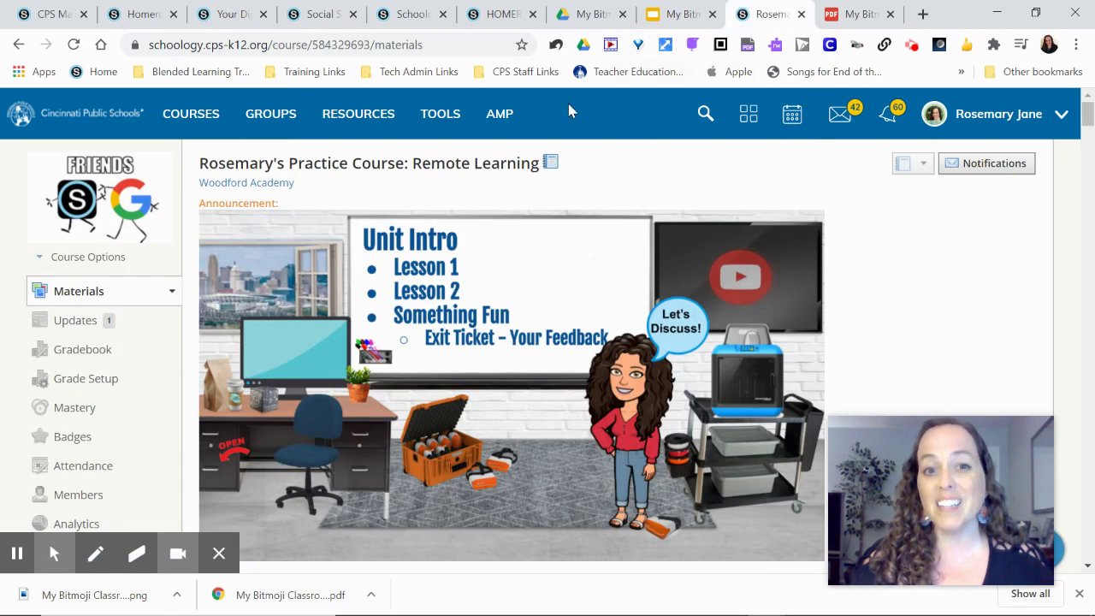
left_click(475, 295)
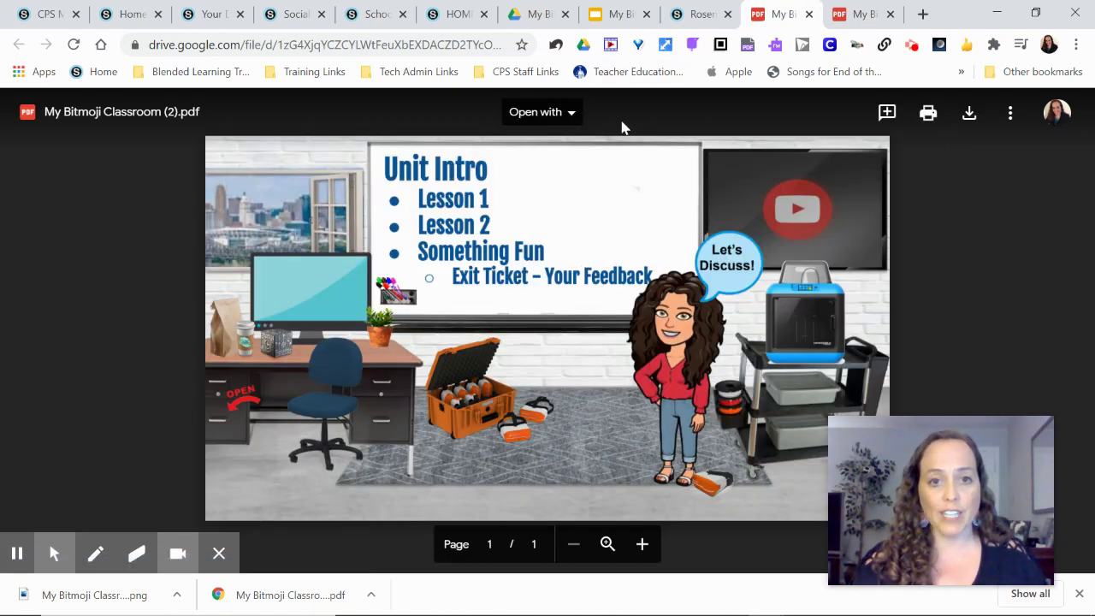
left_click(701, 15)
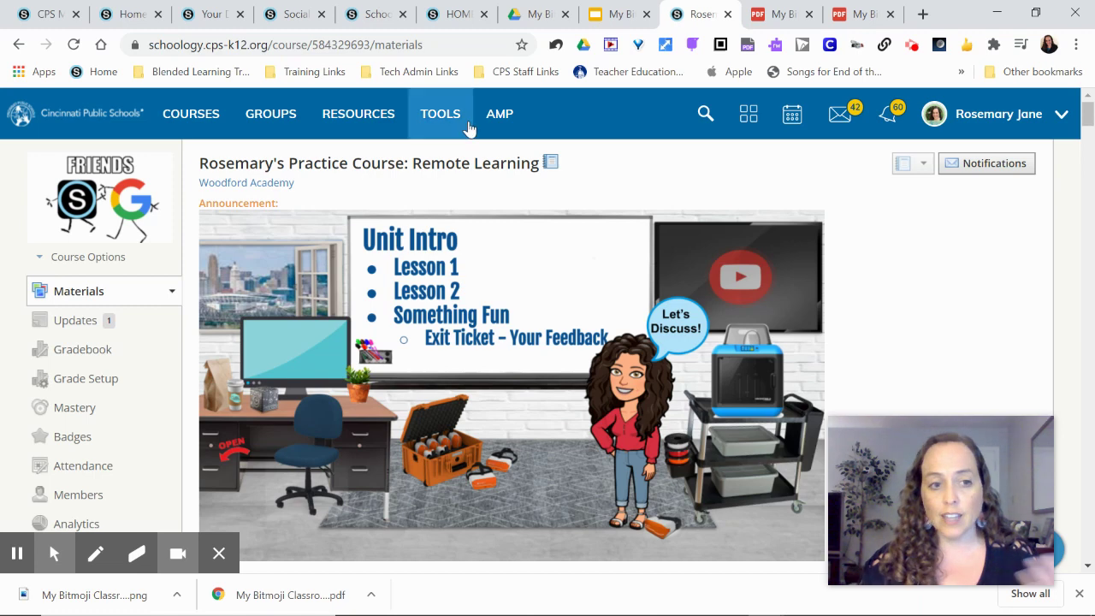
left_click(76, 326)
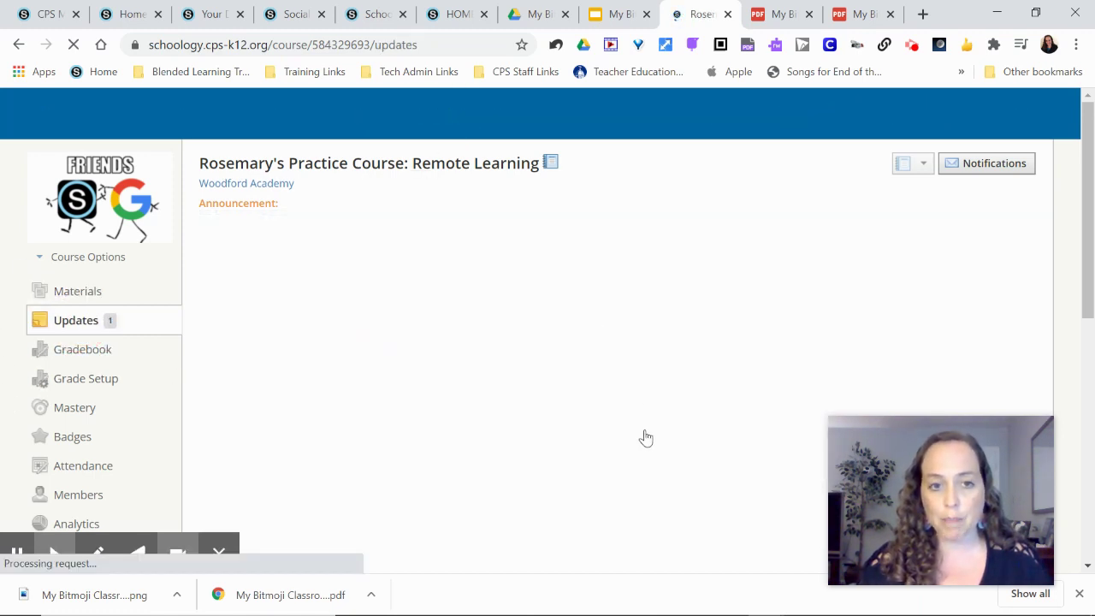
scroll(164, 246, "down", 5)
scroll(493, 374, "up", 6)
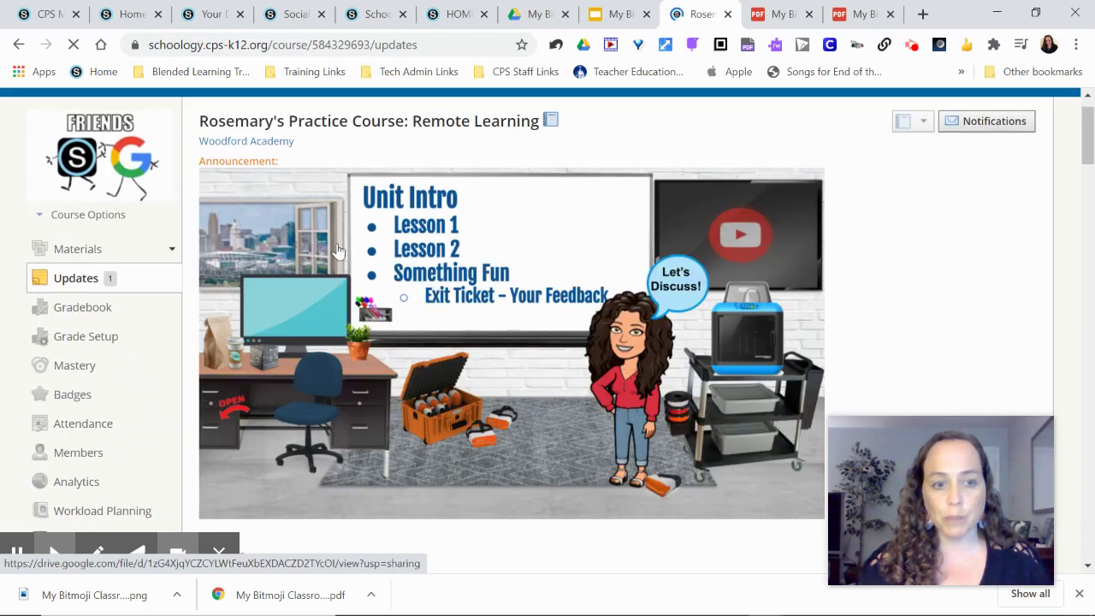
left_click(86, 253)
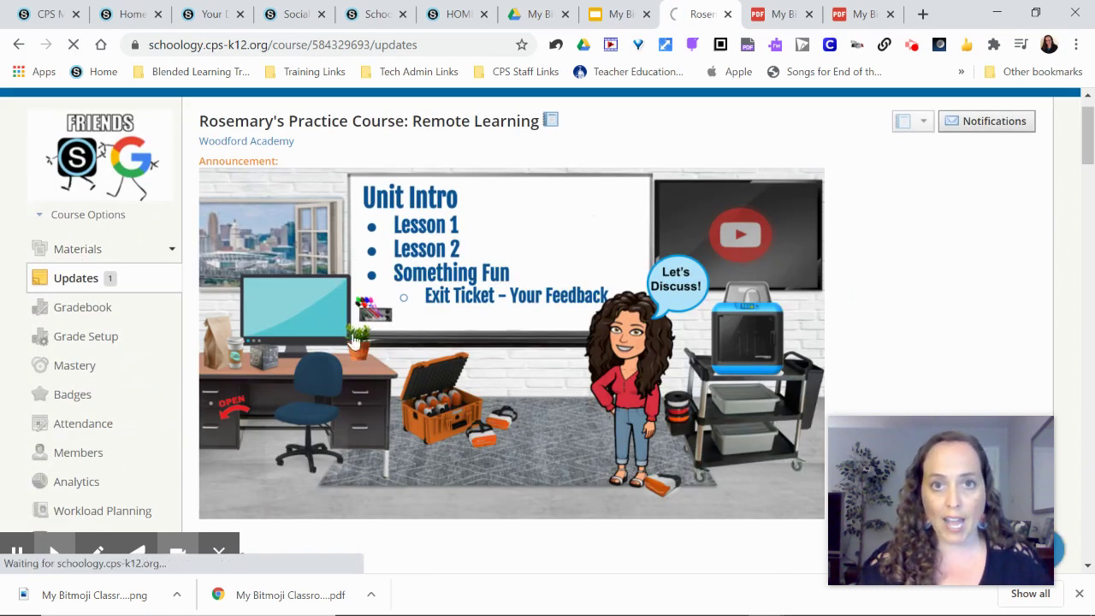